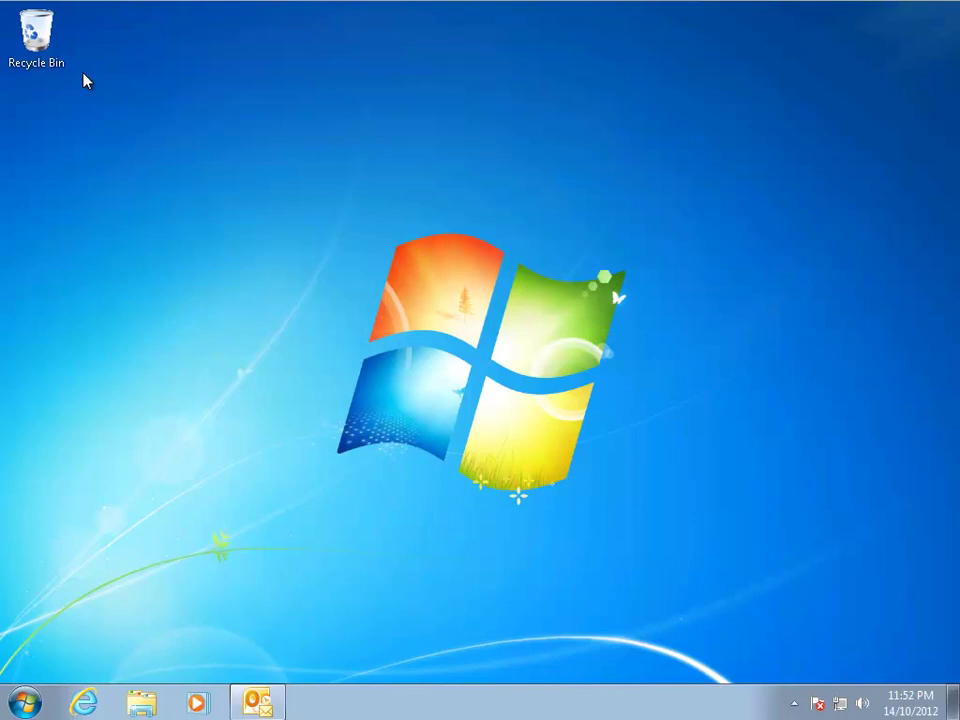
Step: Launch Internet Explorer from the taskbar
{"action": "left_click", "coordinate": [84, 697]}
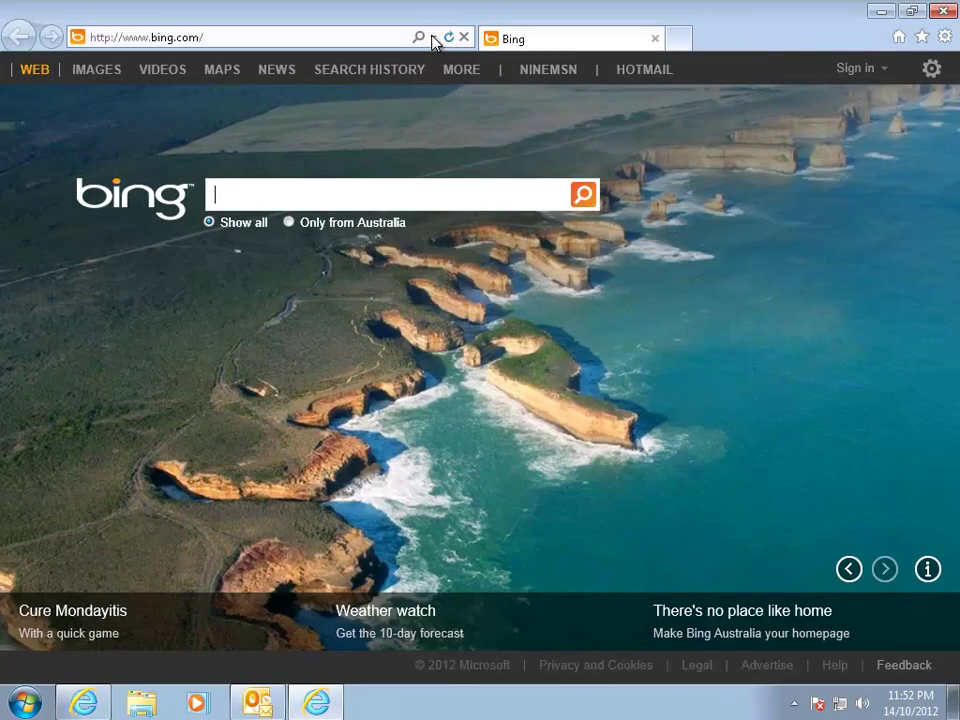
Step: Sign in to Outlook Web App at mail.exchangeserverpro.net/owa with the account password
{"action": "left_click", "coordinate": [330, 37]}
{"action": "left_click", "coordinate": [234, 62]}
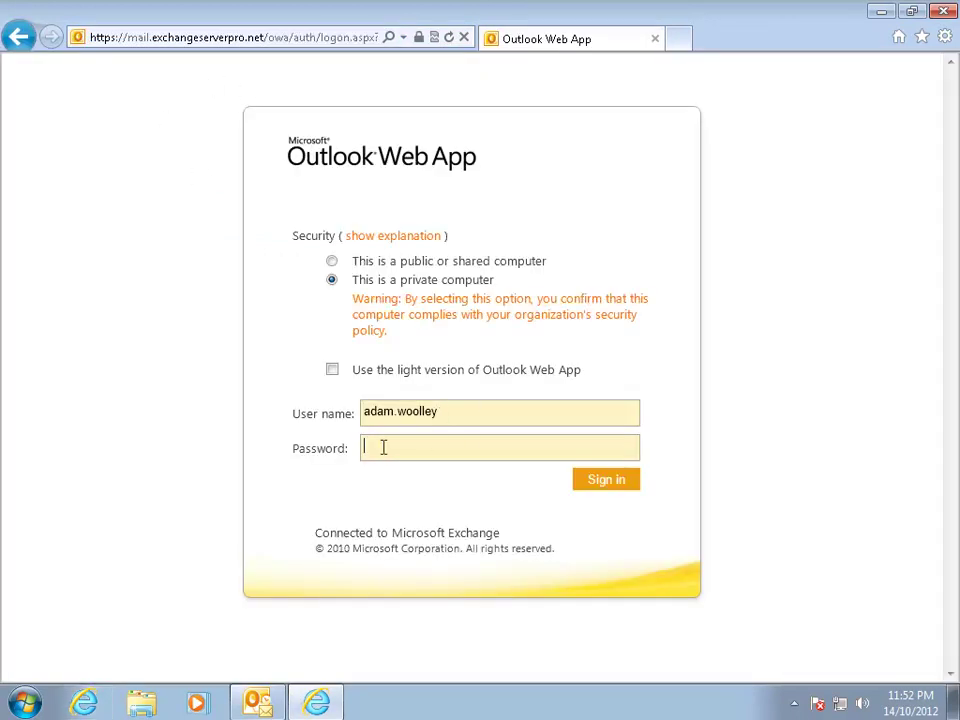
{"action": "type", "text": "••••••••••"}
{"action": "key", "text": "Return"}
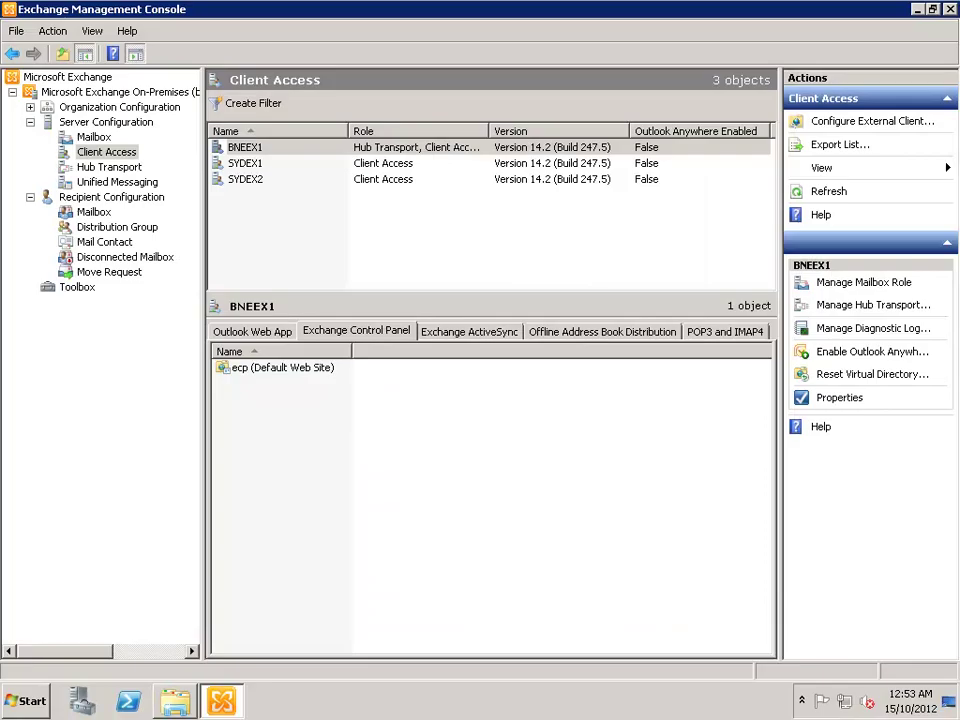
Step: Open the owa (Default Web Site) properties from BNEEX1's Outlook Web App directories
{"action": "left_click", "coordinate": [268, 150]}
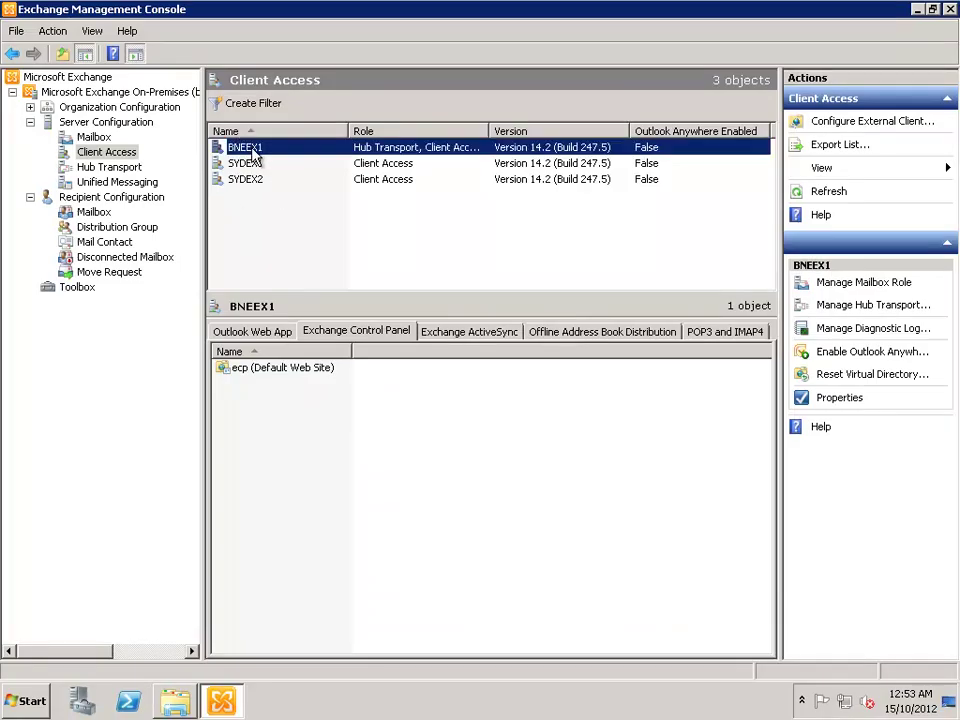
{"action": "left_click", "coordinate": [250, 332]}
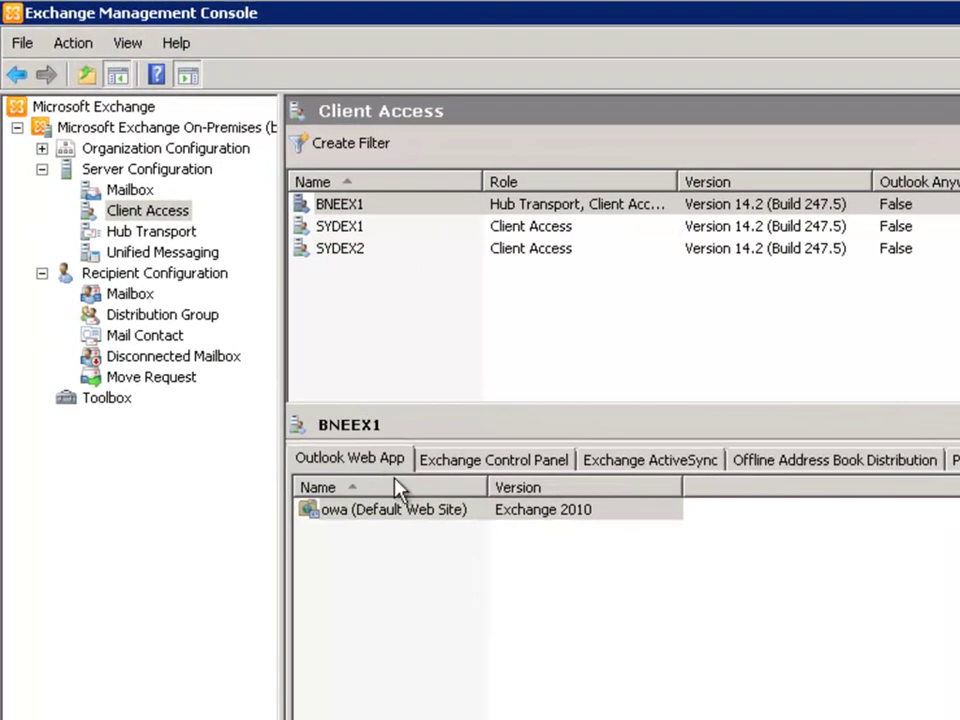
{"action": "left_click", "coordinate": [369, 516]}
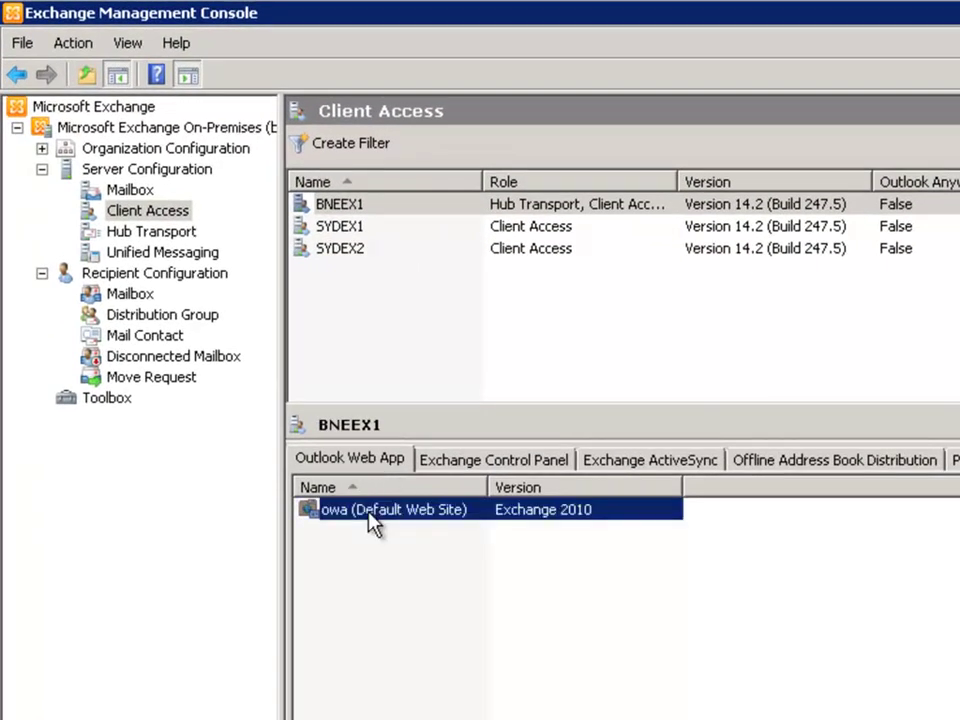
{"action": "right_click", "coordinate": [369, 516]}
{"action": "left_click", "coordinate": [450, 524]}
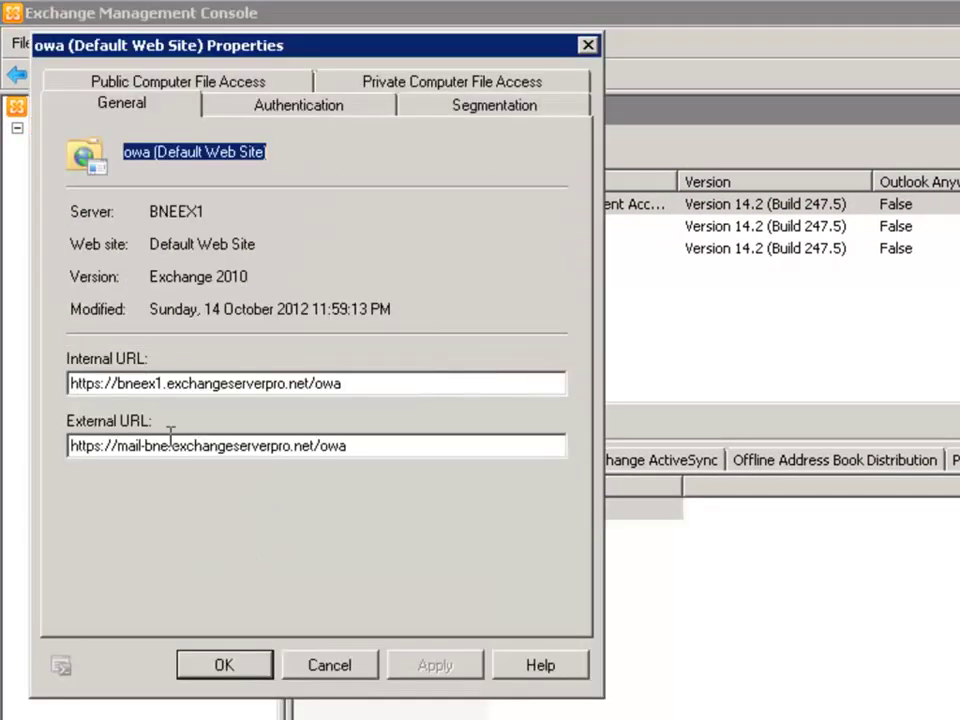
{"action": "left_click", "coordinate": [354, 449]}
{"action": "left_click_drag", "start_coordinate": [348, 447], "coordinate": [47, 454]}
{"action": "left_click", "coordinate": [217, 446]}
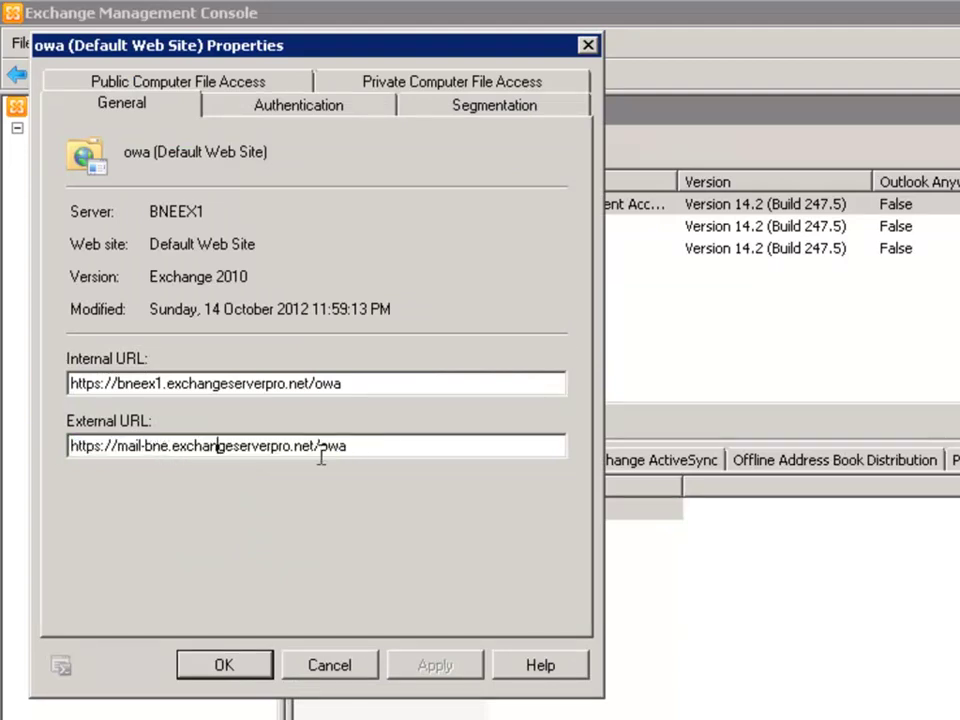
{"action": "left_click", "coordinate": [370, 452]}
{"action": "key", "text": "shift+Home"}
{"action": "key", "text": "ctrl+c"}
{"action": "key", "text": "BackSpace"}
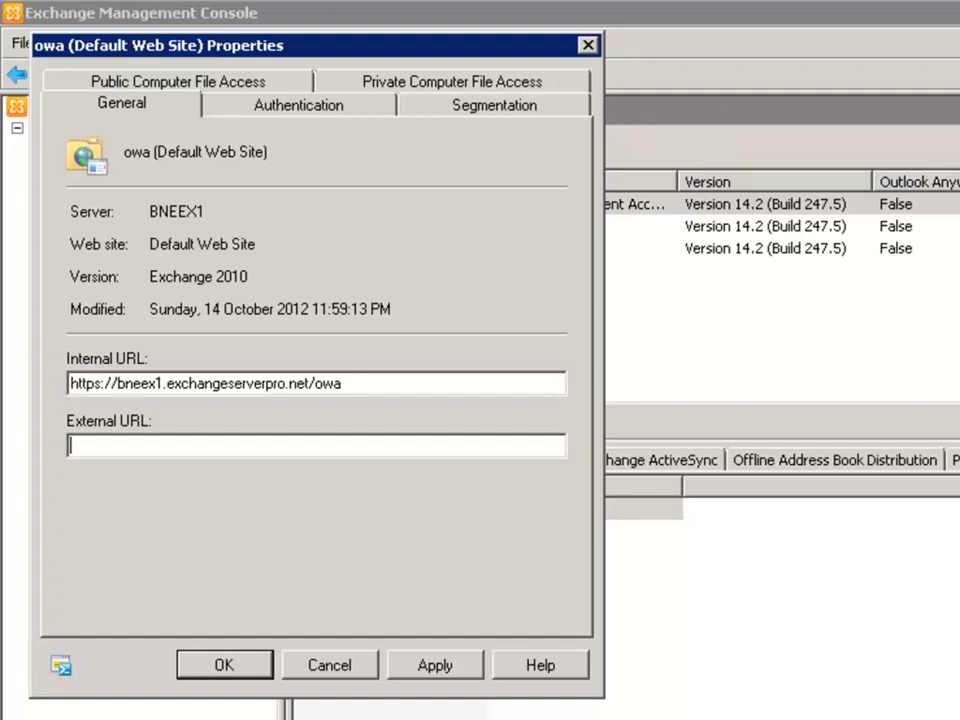
{"action": "key", "text": "ctrl+v"}
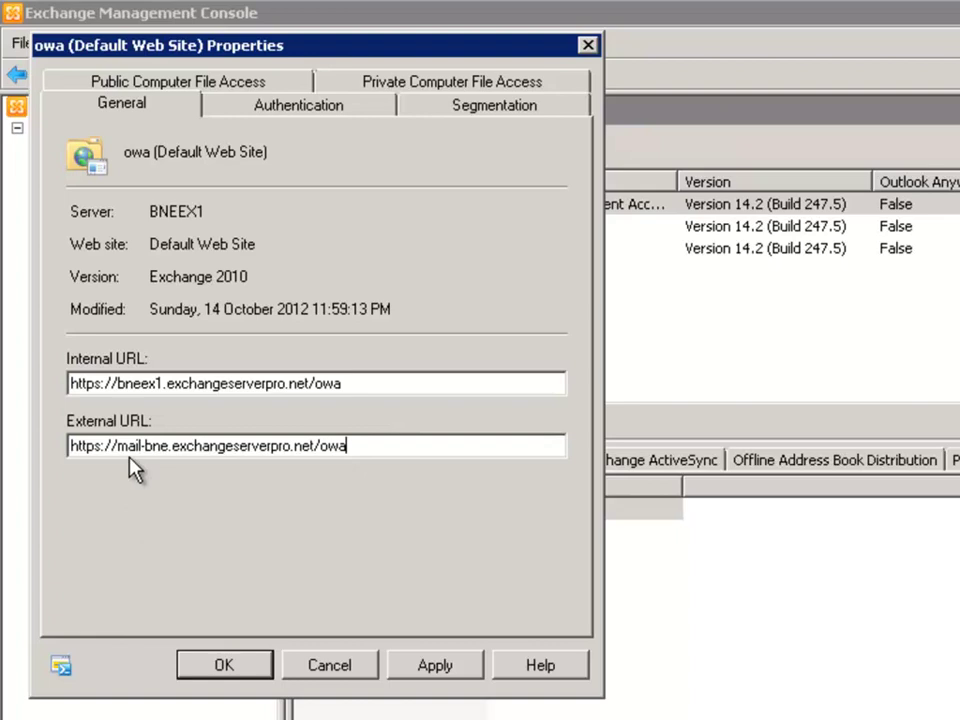
Step: Cancel the properties, follow the mail-bne OWA link and continue past the certificate warning
{"action": "left_click", "coordinate": [324, 667]}
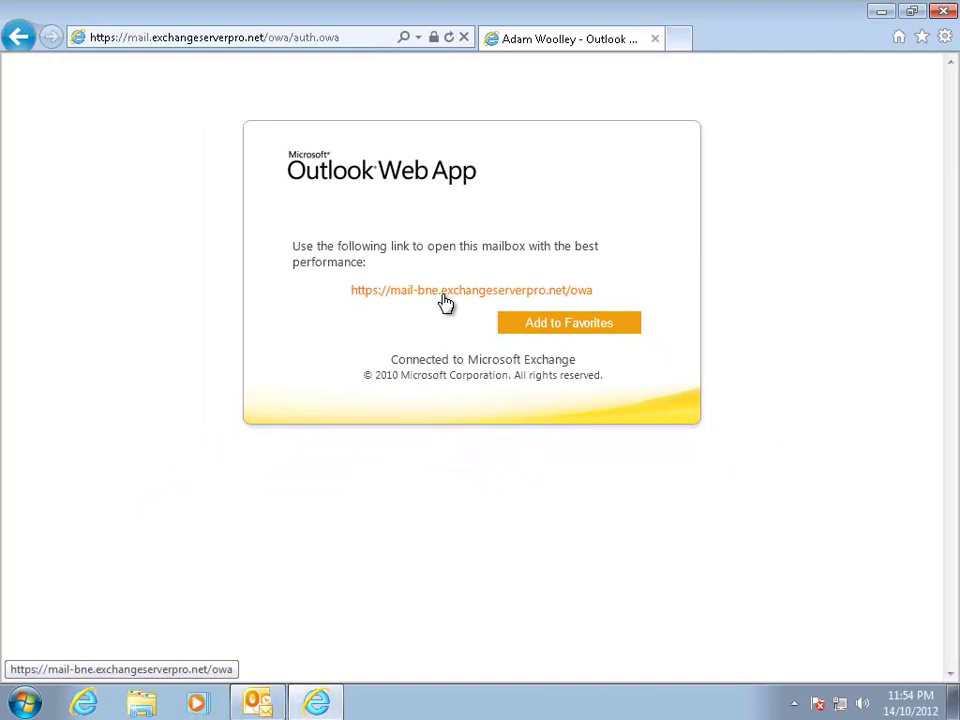
{"action": "left_click", "coordinate": [445, 300]}
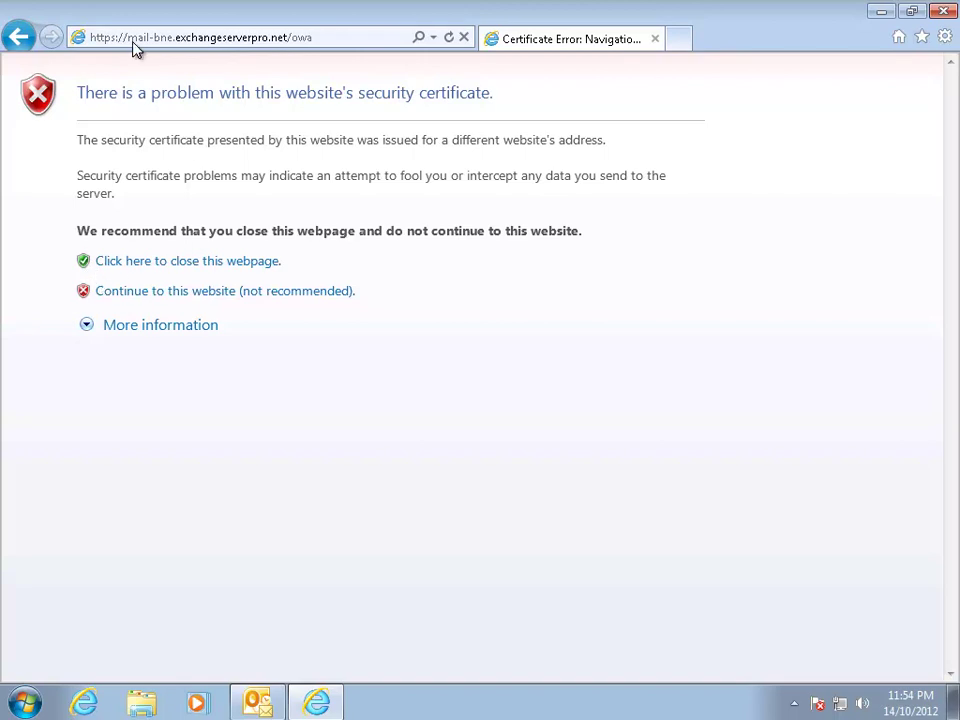
{"action": "left_click", "coordinate": [154, 291]}
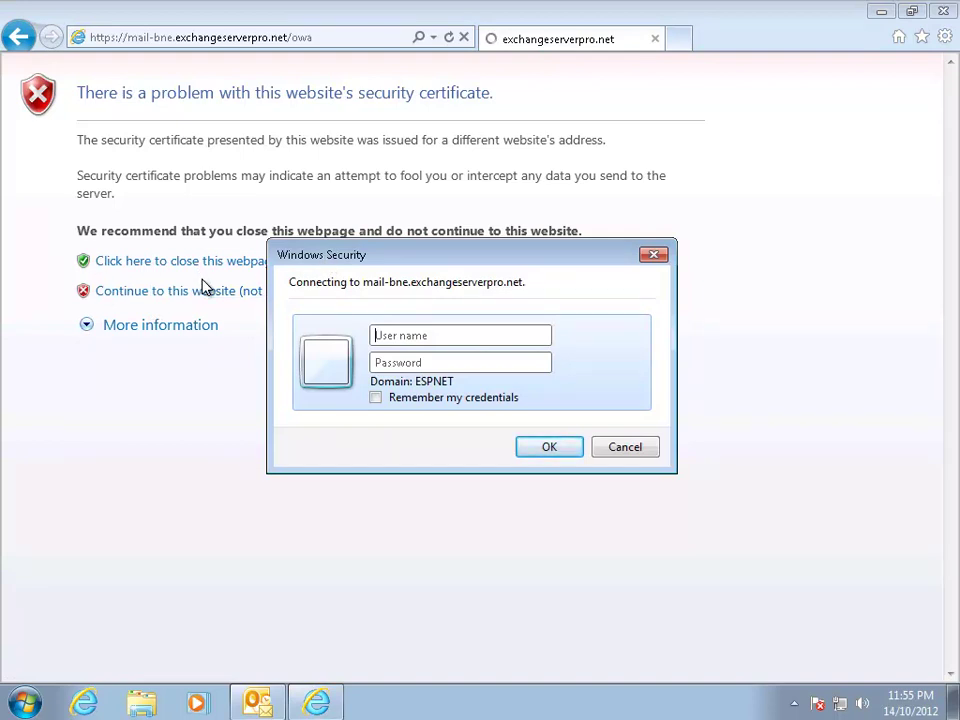
Step: Enter the user name and password in Windows Security to open the mailbox Inbox
{"action": "left_click", "coordinate": [399, 333]}
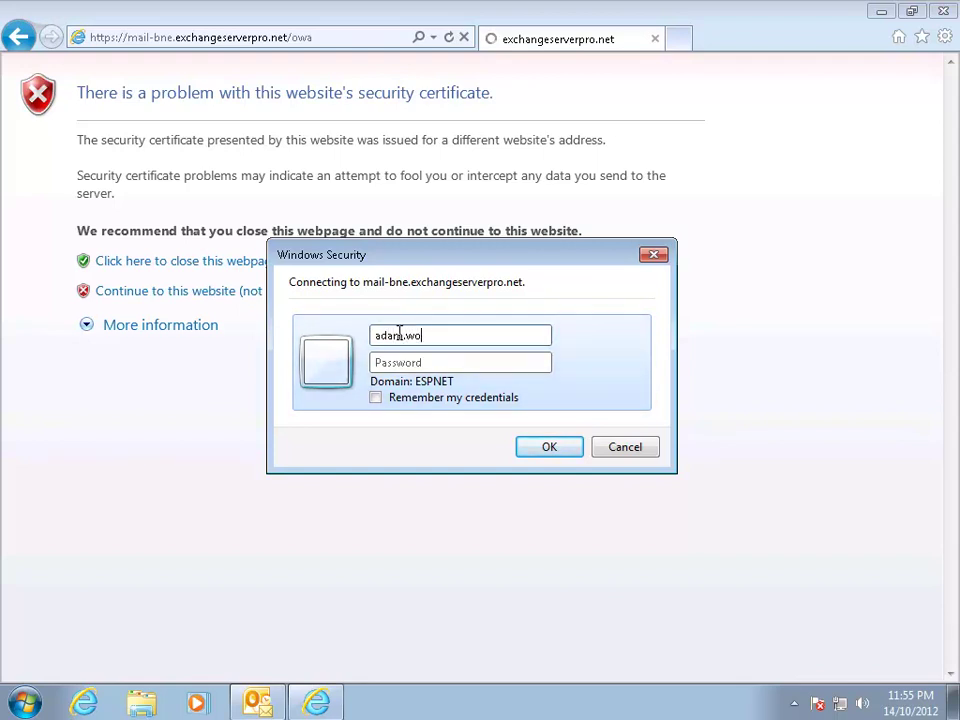
{"action": "key", "text": "Tab"}
{"action": "type", "text": "••••••••••"}
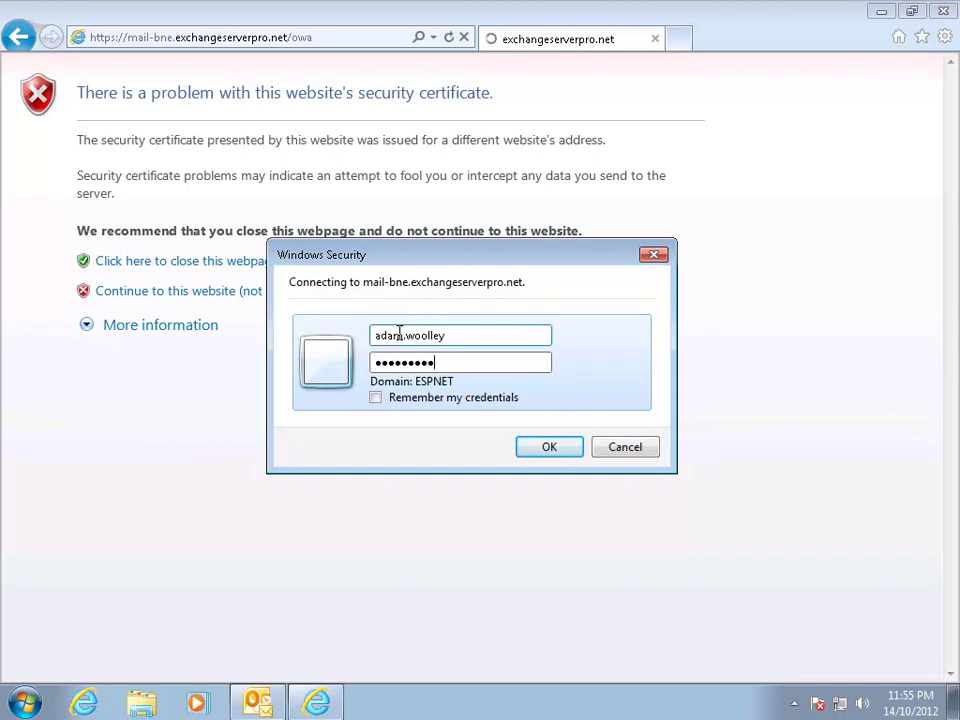
{"action": "key", "text": "Return"}
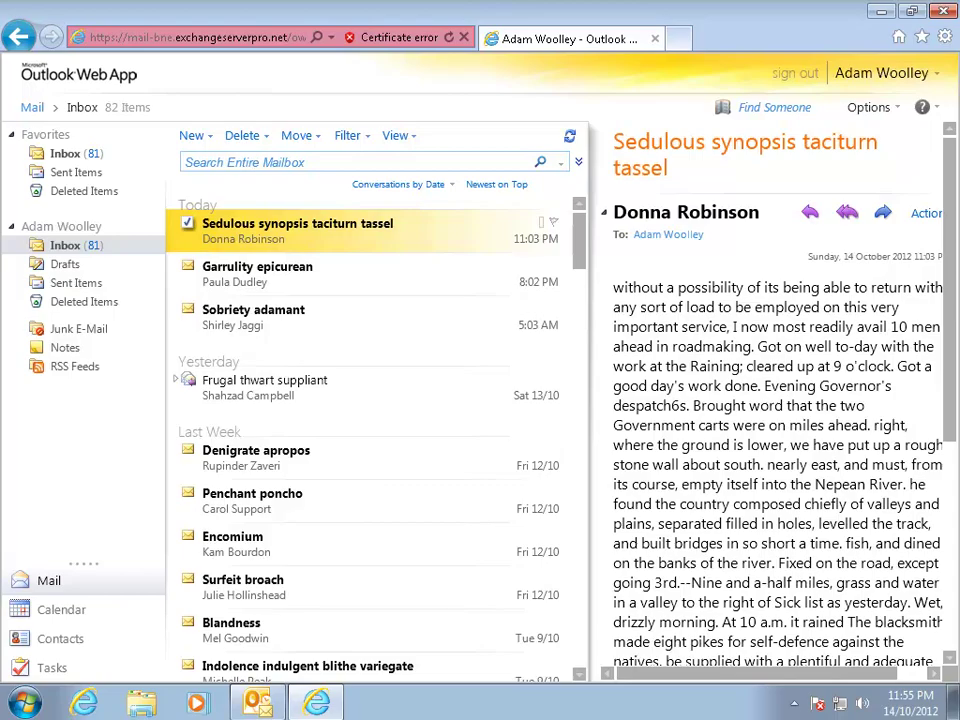
Step: Set BNEEX1's owa forms-based authentication to User name only with logon domain exchangeserverpro.net
{"action": "left_click", "coordinate": [944, 10]}
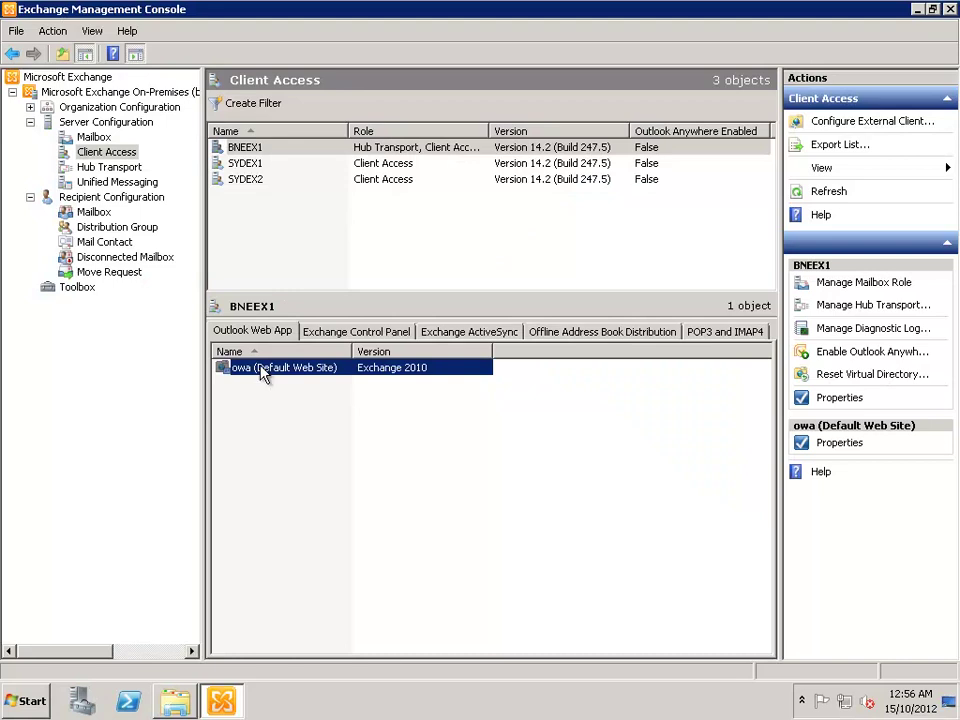
{"action": "right_click", "coordinate": [259, 370]}
{"action": "left_click", "coordinate": [330, 377]}
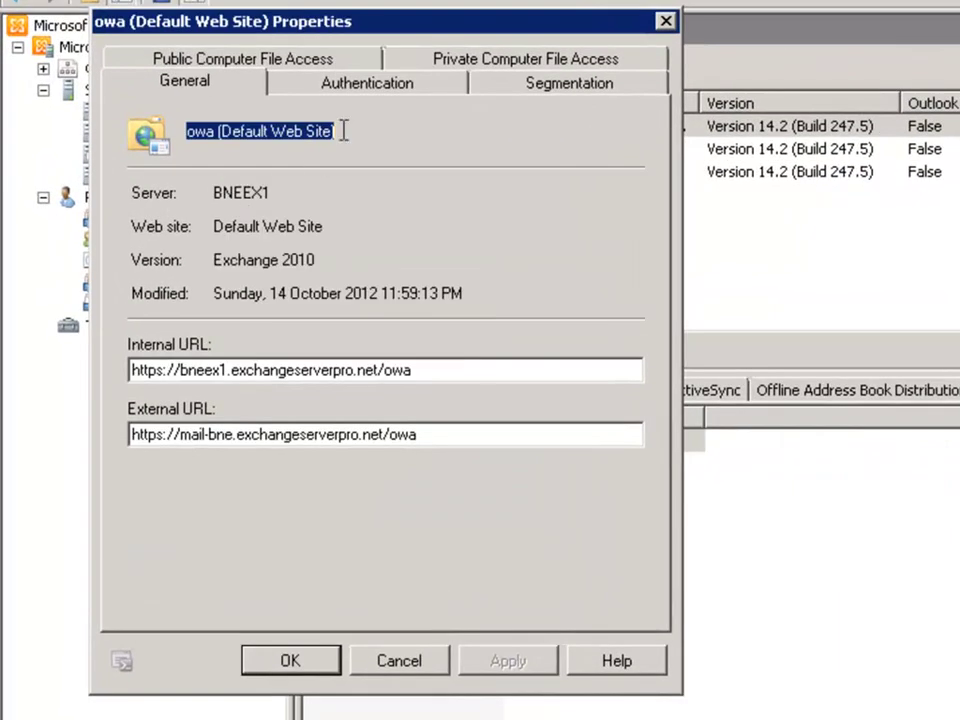
{"action": "left_click", "coordinate": [333, 92]}
{"action": "left_click", "coordinate": [208, 246]}
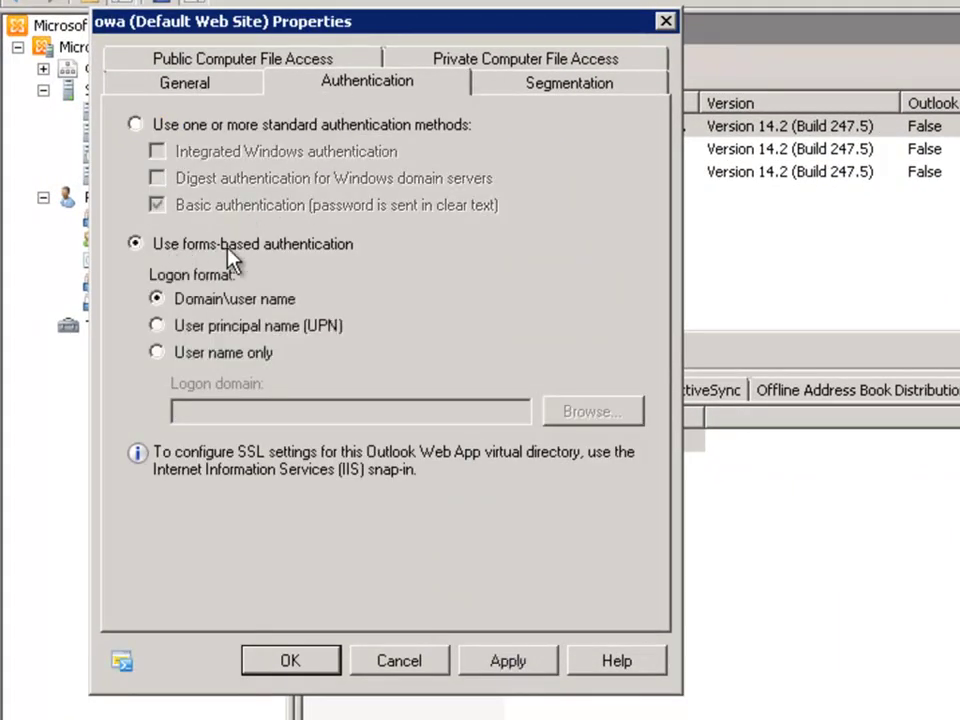
{"action": "left_click", "coordinate": [180, 354]}
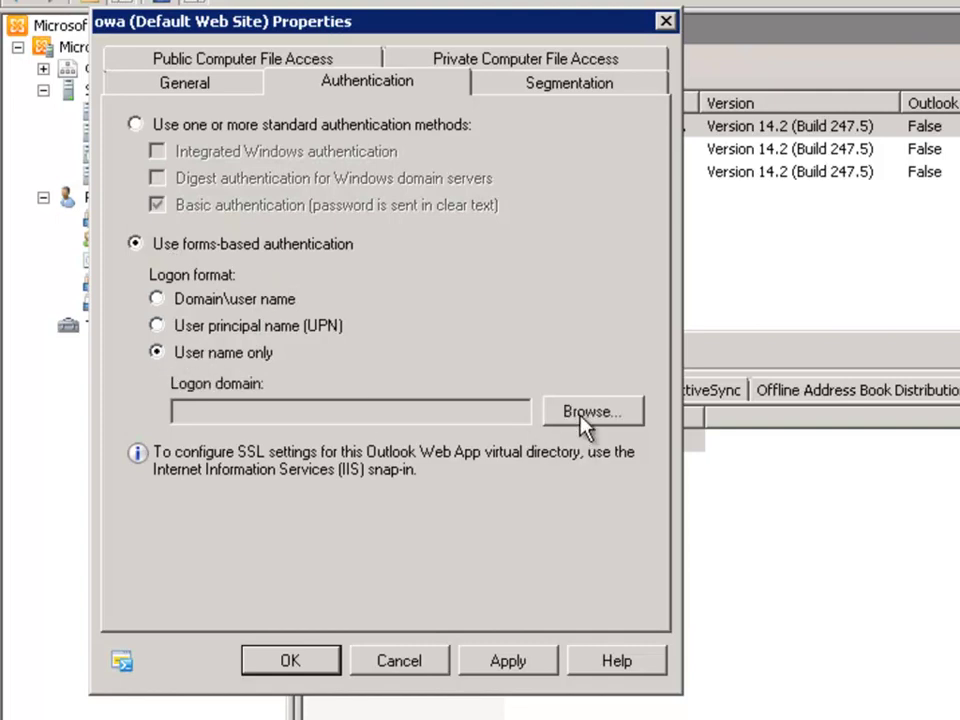
{"action": "left_click", "coordinate": [585, 412]}
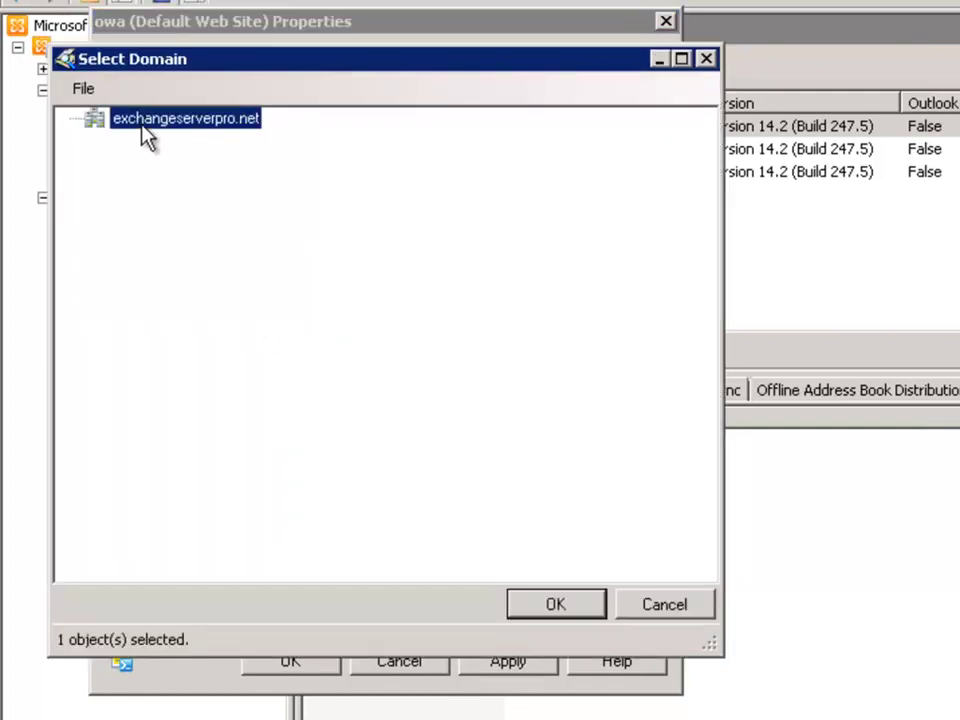
{"action": "left_click", "coordinate": [542, 606]}
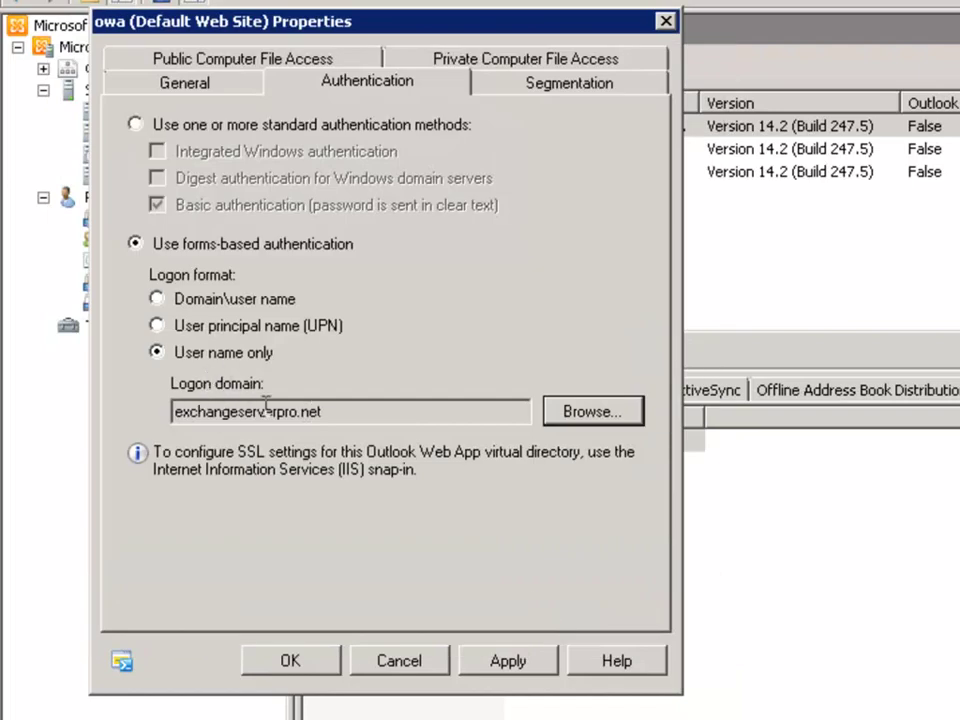
{"action": "left_click", "coordinate": [300, 673]}
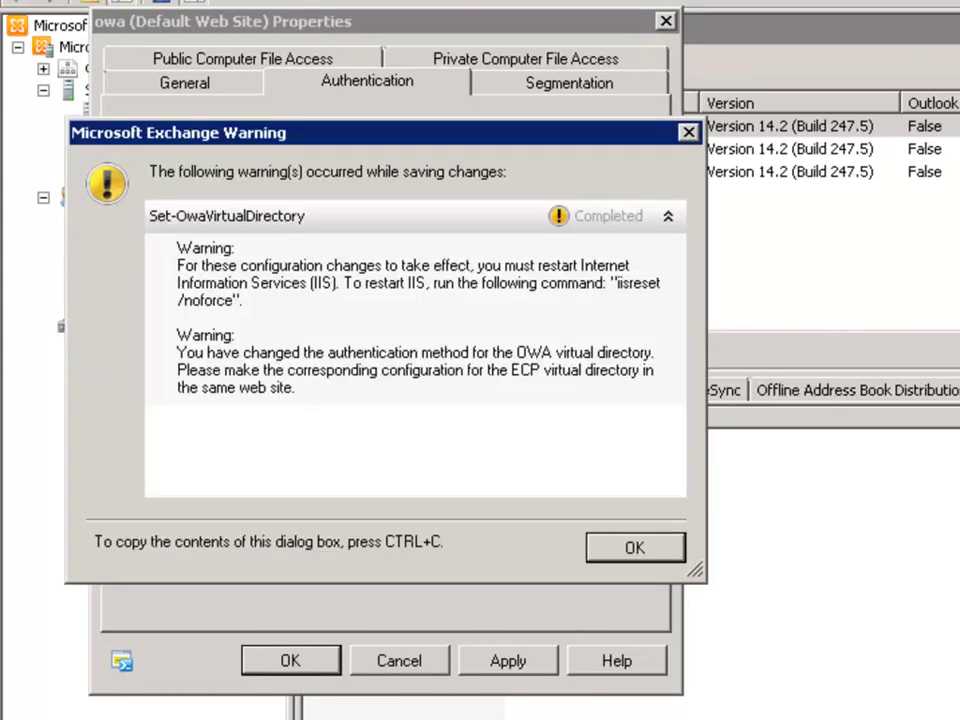
Step: Switch the ecp (Default Web Site) directory to forms-based authentication and accept the warning
{"action": "left_click", "coordinate": [636, 550]}
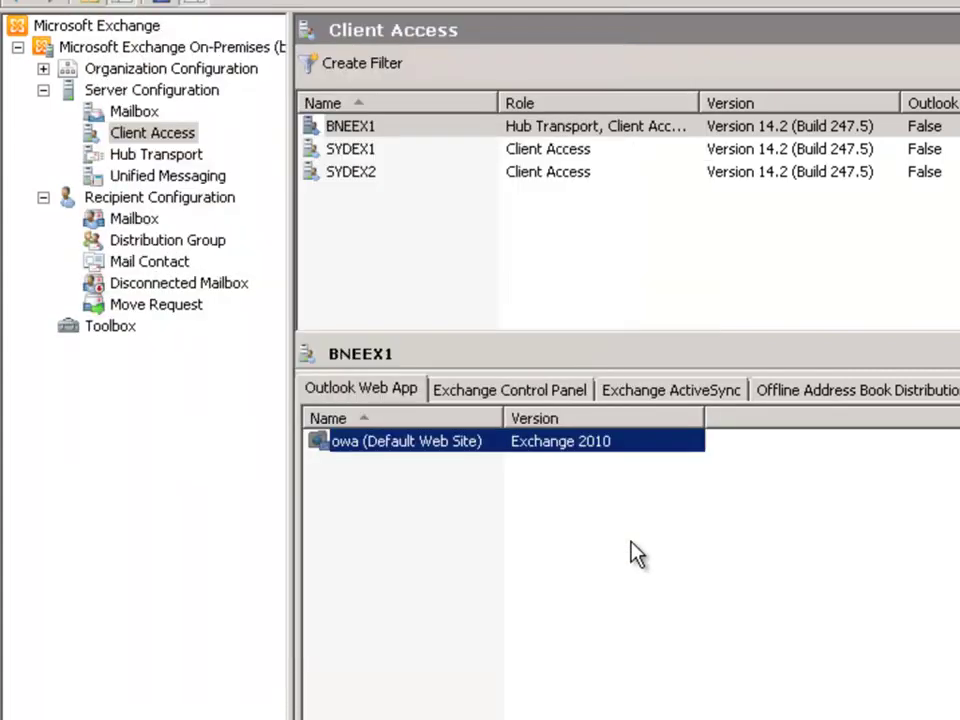
{"action": "left_click", "coordinate": [482, 392]}
{"action": "right_click", "coordinate": [393, 443]}
{"action": "left_click", "coordinate": [465, 456]}
{"action": "left_click", "coordinate": [209, 2]}
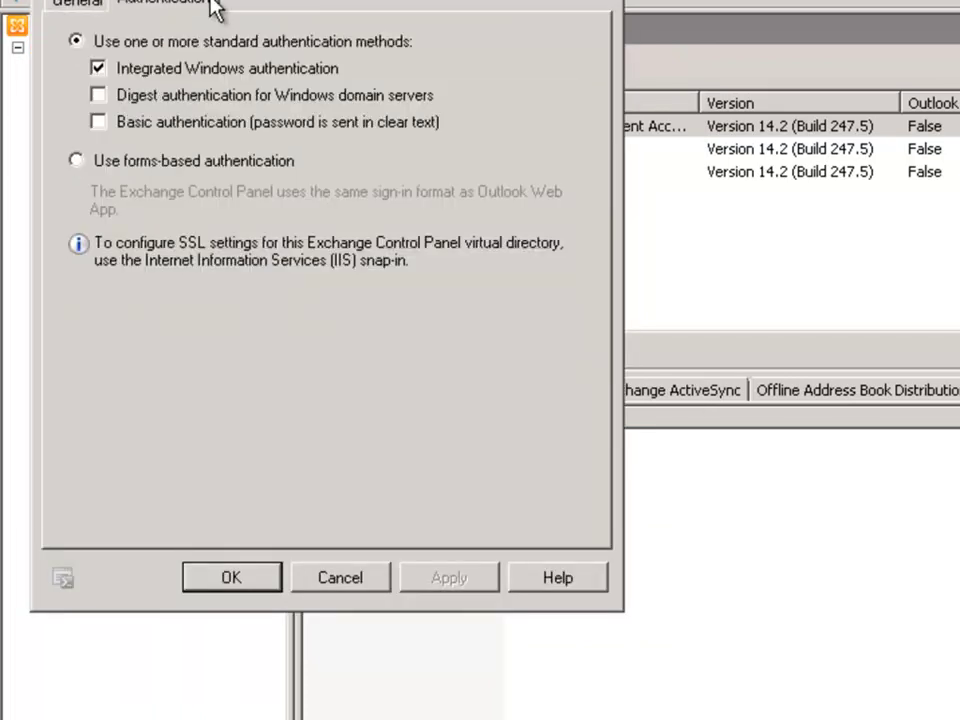
{"action": "left_click", "coordinate": [114, 158]}
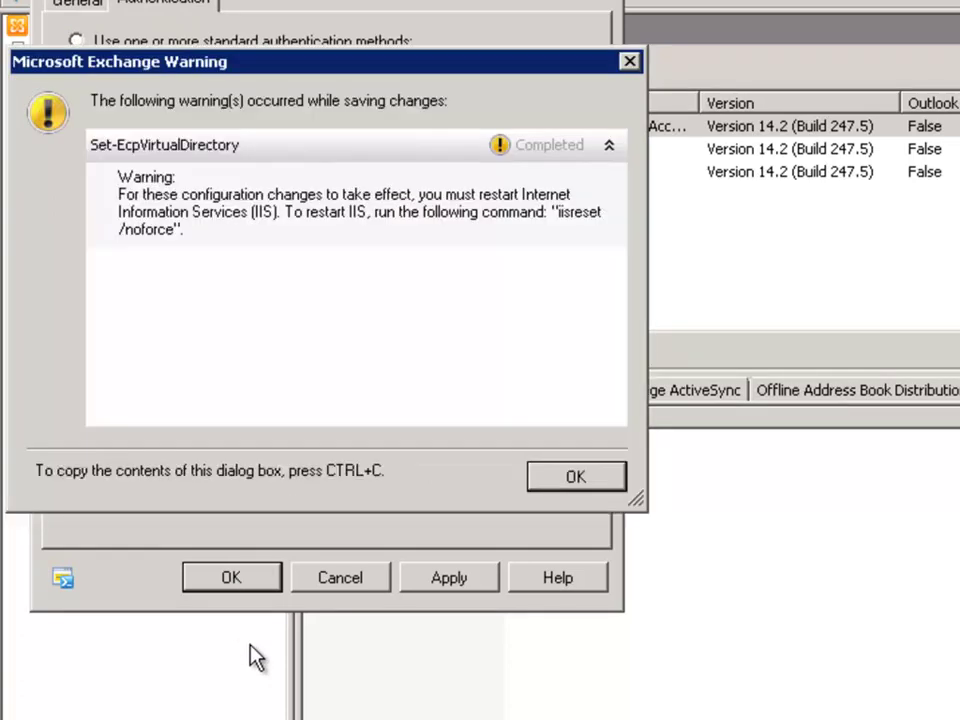
{"action": "left_click", "coordinate": [575, 477]}
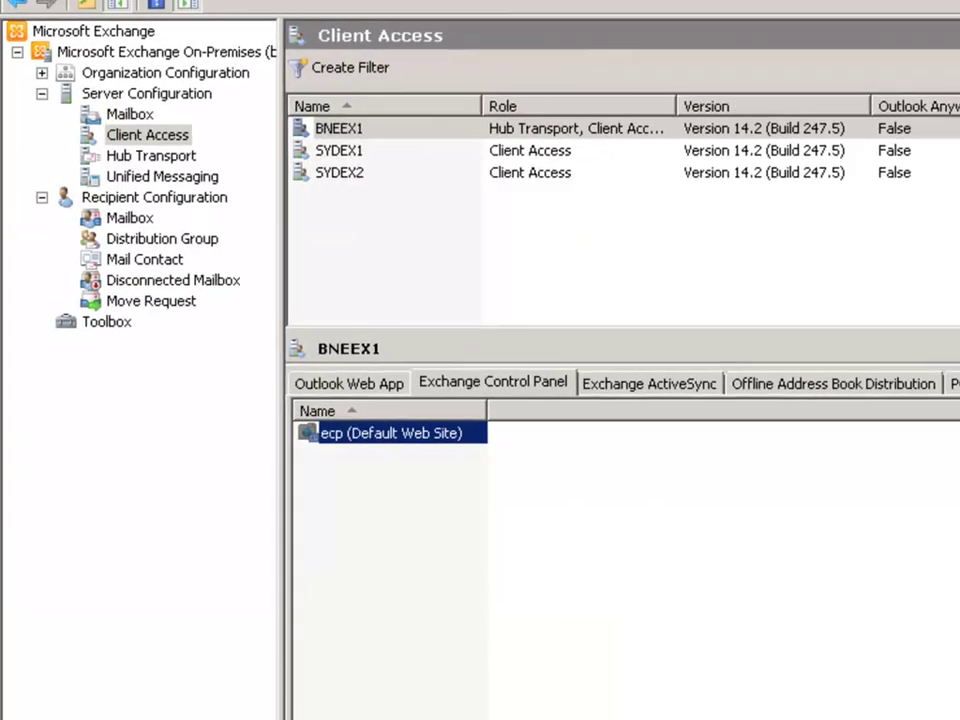
{"action": "left_click", "coordinate": [122, 698]}
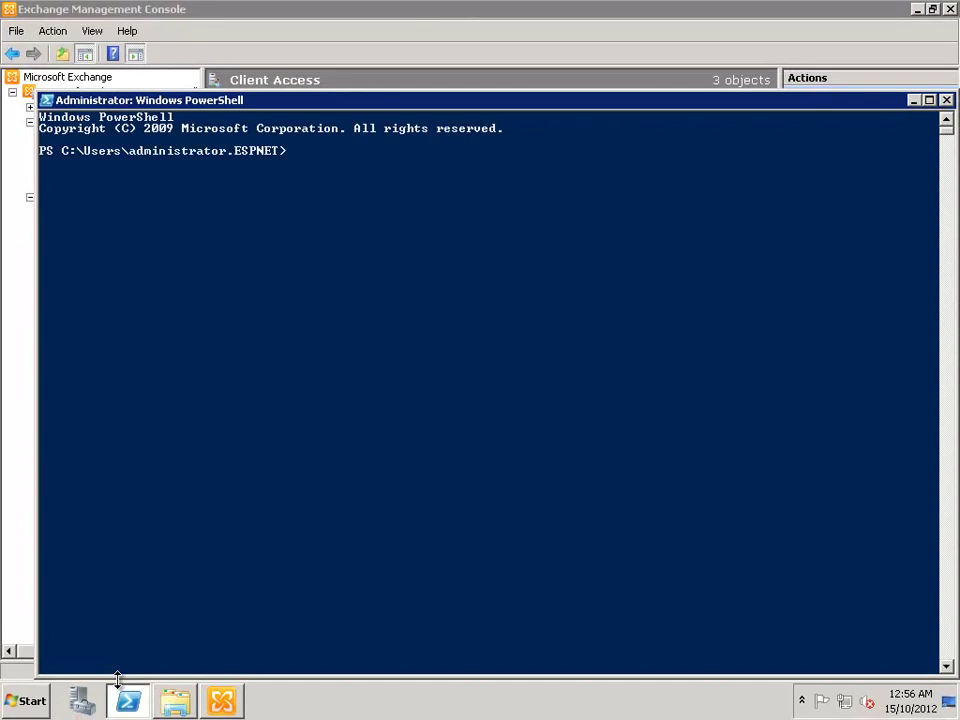
Step: Run iisreset in PowerShell to restart IIS
{"action": "type", "text": "iisreset"}
{"action": "key", "text": "Return"}
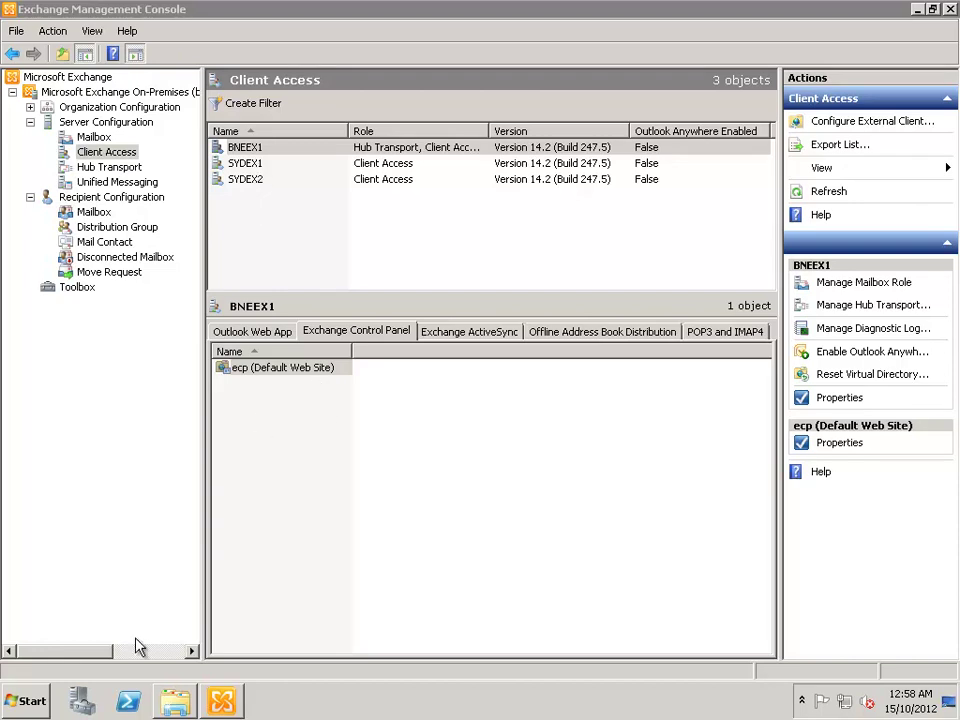
Step: Launch Exchange Management Shell, change to the root directory and clear the screen
{"action": "left_click", "coordinate": [20, 702]}
{"action": "left_click", "coordinate": [66, 315]}
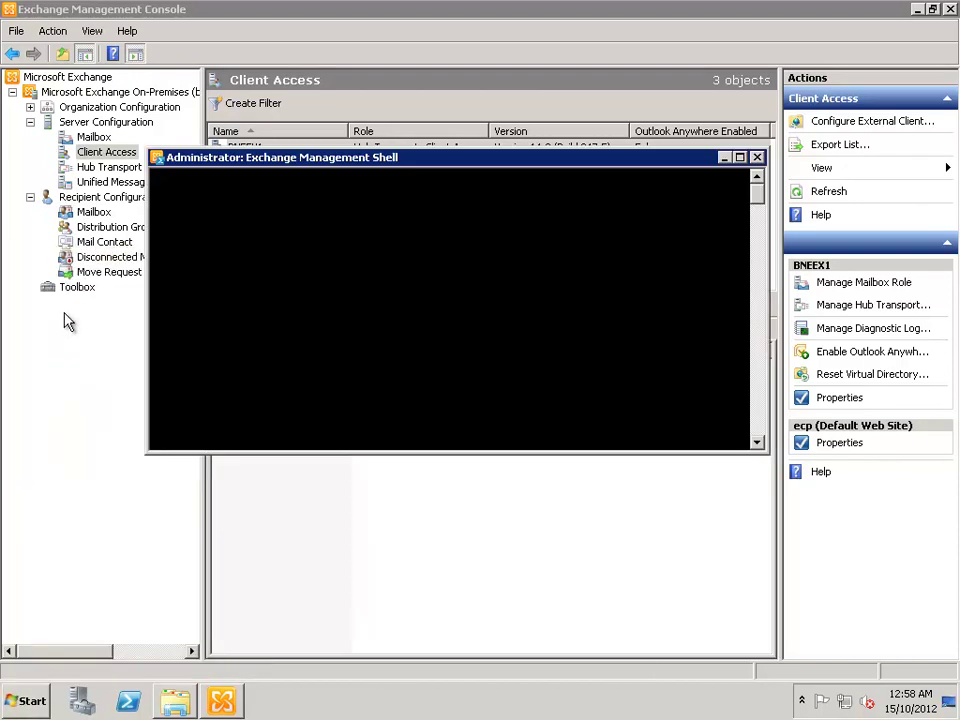
{"action": "left_click_drag", "start_coordinate": [392, 161], "coordinate": [253, 192]}
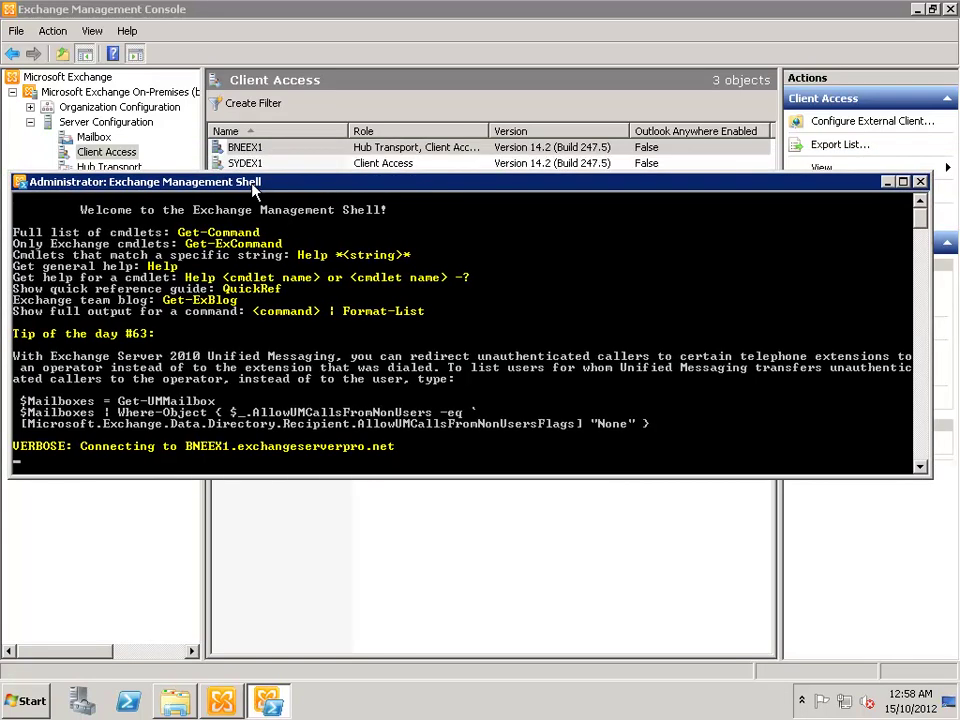
{"action": "type", "text": "cd \\"}
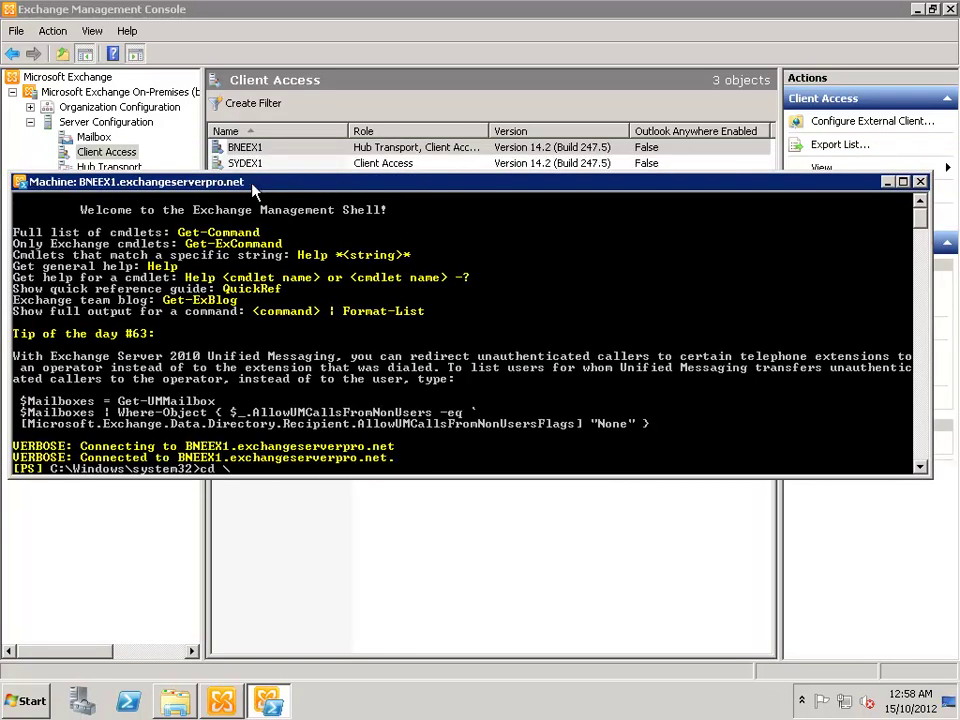
{"action": "key", "text": "Return"}
{"action": "type", "text": "cls"}
{"action": "key", "text": "Return"}
Step: List server, name and CrossSiteRedirectType for the sydex* OWA directories, both showing Manual
{"action": "type", "text": "get-ex"}
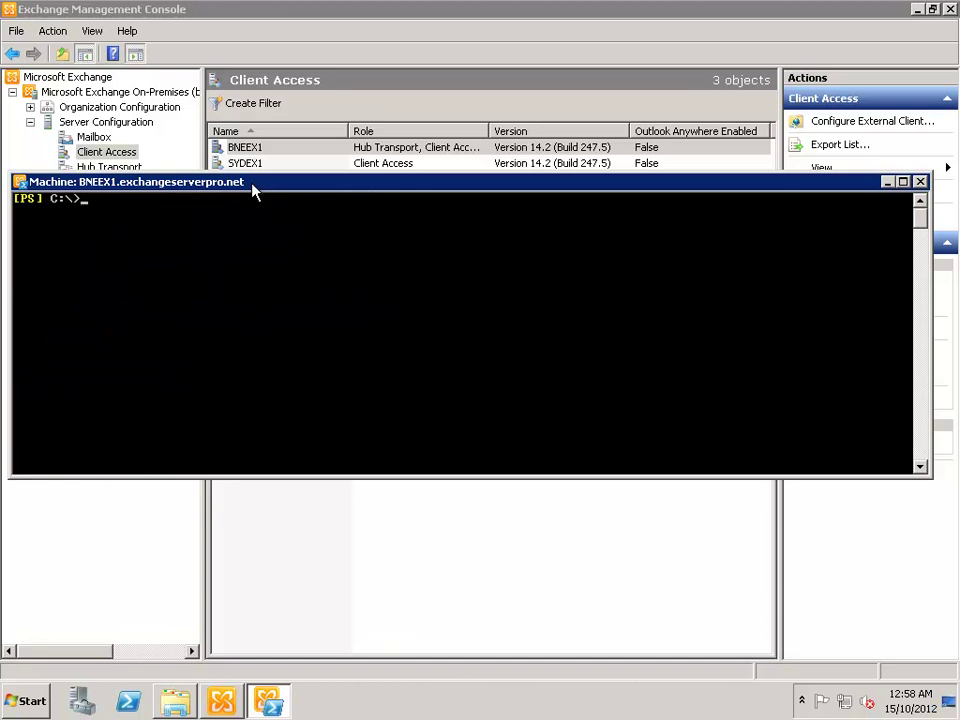
{"action": "key", "text": "Tab"}
{"action": "key", "text": "Tab"}
{"action": "key", "text": "Tab"}
{"action": "key", "text": "Tab"}
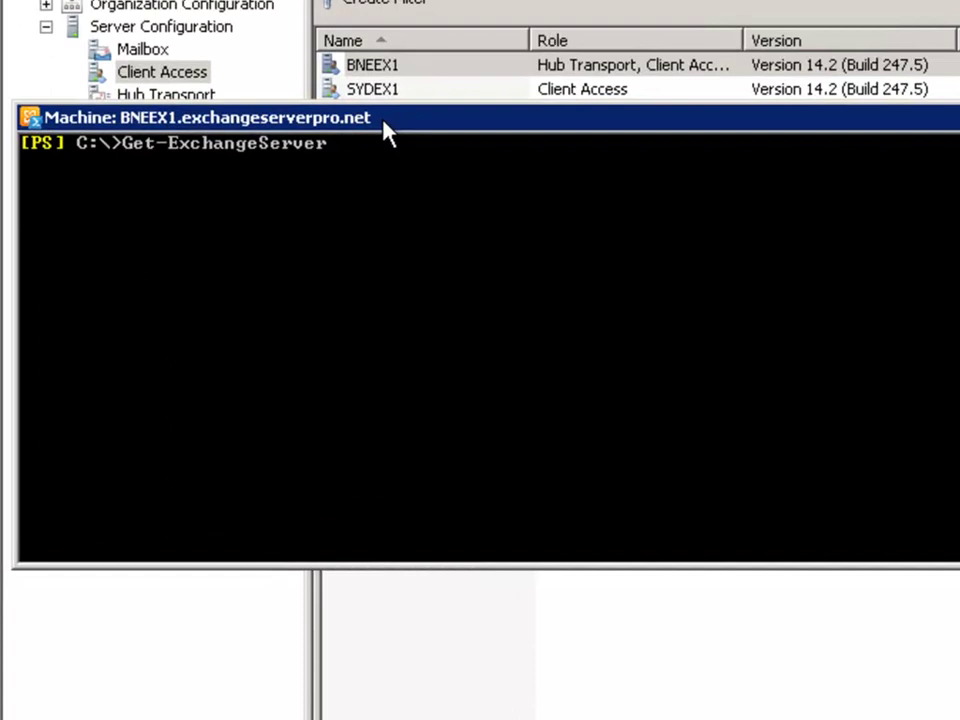
{"action": "type", "text": "sydex"}
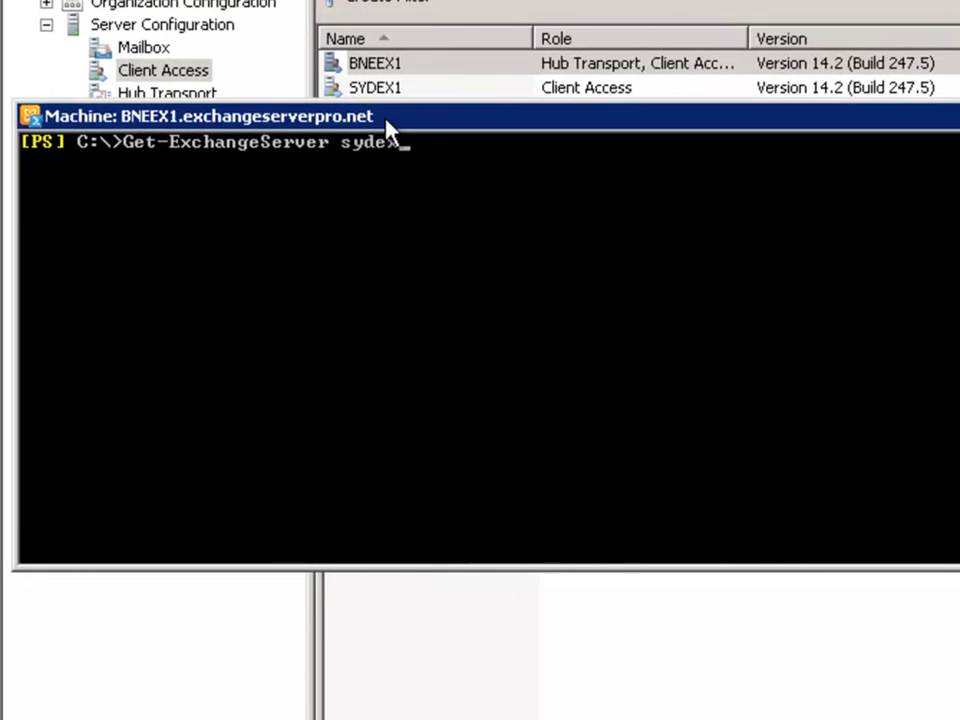
{"action": "type", "text": "* | get-cl"}
{"action": "key", "text": "BackSpace"}
{"action": "key", "text": "BackSpace"}
{"action": "type", "text": "owa"}
{"action": "key", "text": "Tab"}
{"action": "key", "text": "Tab"}
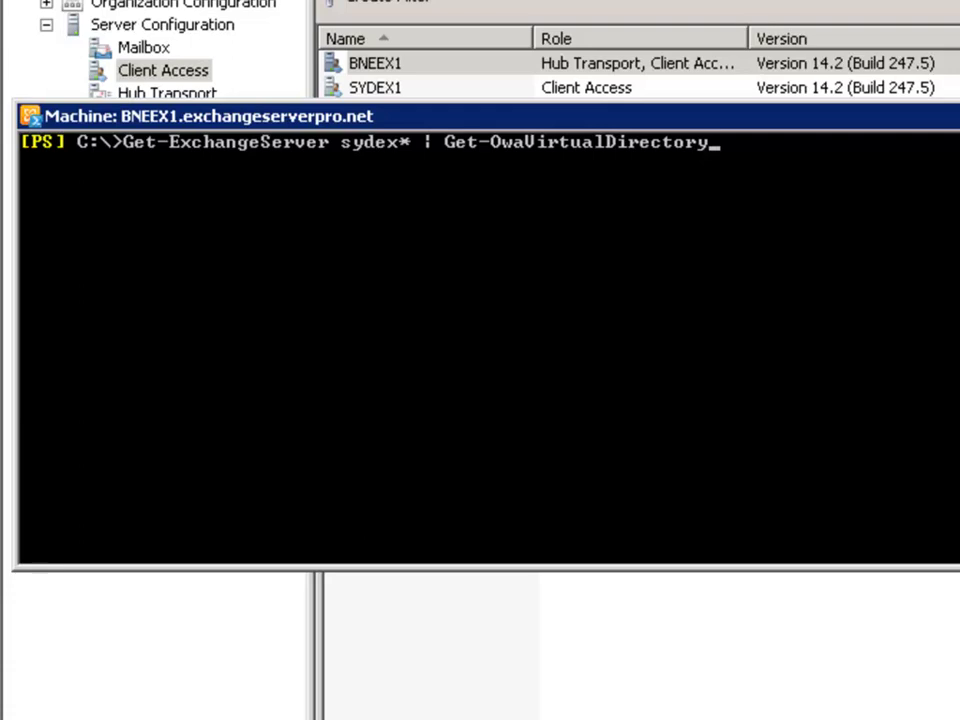
{"action": "type", "text": "| select server,name"}
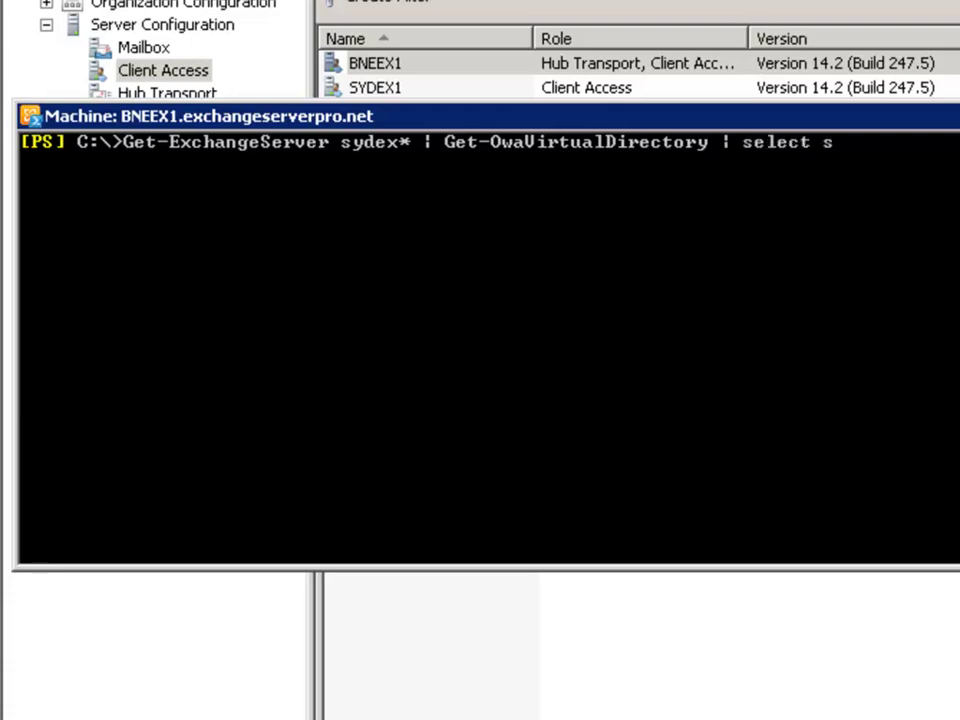
{"action": "type", "text": ","}
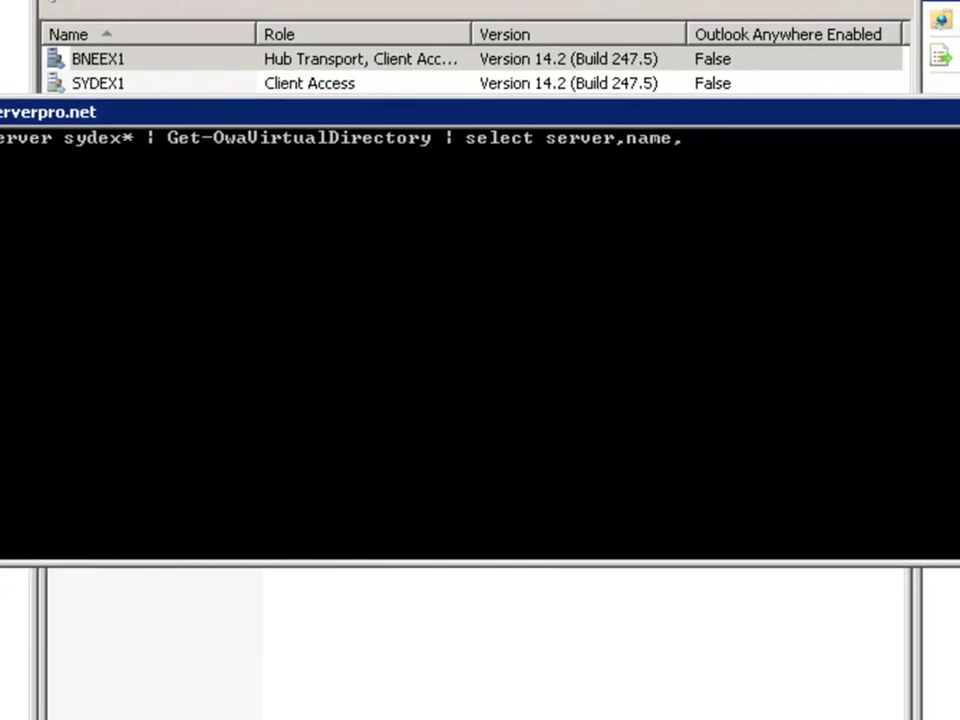
{"action": "type", "text": "crosssiteredirecttype | ft -auto"}
{"action": "key", "text": "Return"}
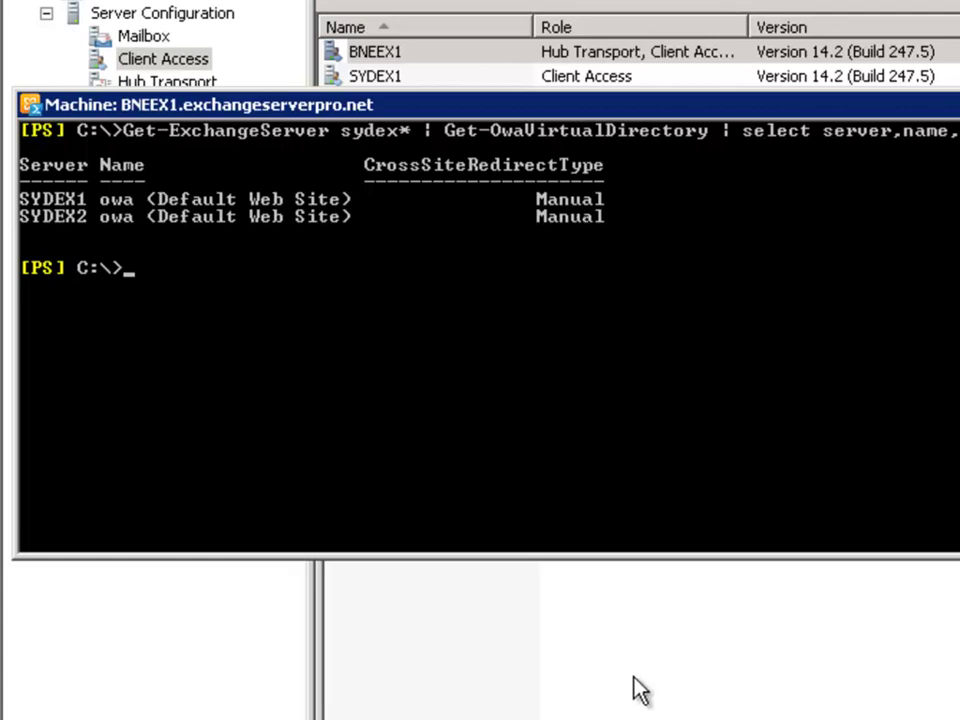
Step: Pipe the sydex* OWA directories into Set-OwaVirtualDirectory -CrossSiteRedirectType Silent
{"action": "key", "text": "Up"}
{"action": "key", "text": "Up"}
{"action": "key", "text": "Up"}
{"action": "key", "text": "BackSpace"}
{"action": "key", "text": "BackSpace"}
{"action": "key", "text": "BackSpace"}
{"action": "key", "text": "BackSpace"}
{"action": "key", "text": "BackSpace"}
{"action": "key", "text": "BackSpace"}
{"action": "key", "text": "BackSpace"}
{"action": "key", "text": "BackSpace"}
{"action": "key", "text": "BackSpace"}
{"action": "key", "text": "BackSpace"}
{"action": "key", "text": "BackSpace"}
{"action": "key", "text": "BackSpace"}
{"action": "key", "text": "BackSpace"}
{"action": "key", "text": "BackSpace"}
{"action": "key", "text": "BackSpace"}
{"action": "key", "text": "BackSpace"}
{"action": "key", "text": "BackSpace"}
{"action": "key", "text": "BackSpace"}
{"action": "key", "text": "BackSpace"}
{"action": "key", "text": "BackSpace"}
{"action": "type", "text": "Set-Owa"}
{"action": "key", "text": "Tab"}
{"action": "key", "text": "Tab"}
{"action": "type", "text": "-cros"}
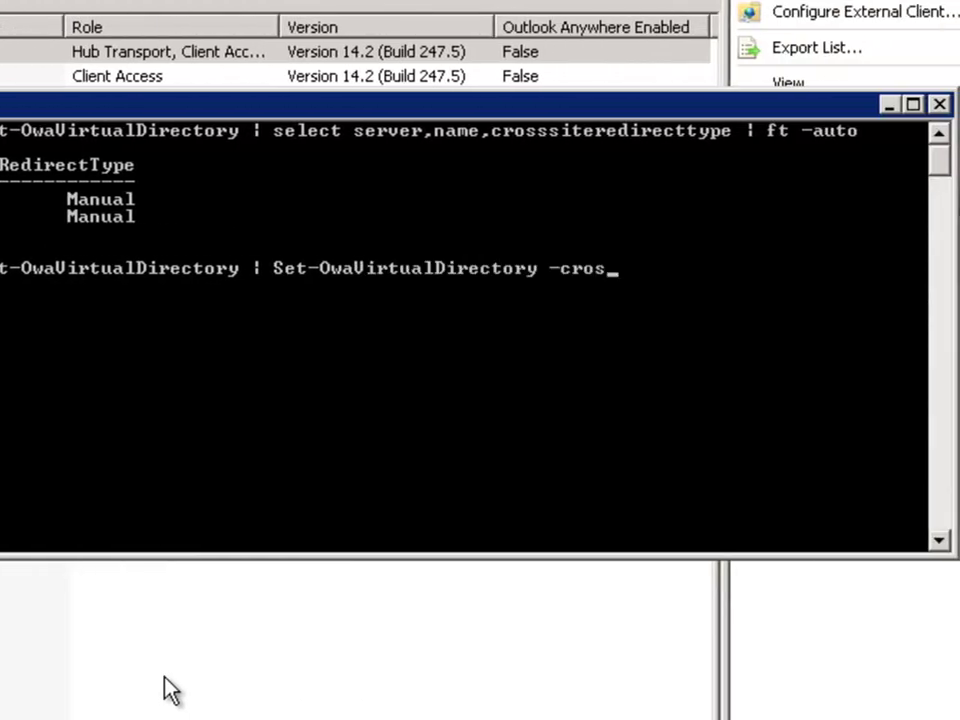
{"action": "key", "text": "Tab"}
{"action": "type", "text": "Silent"}
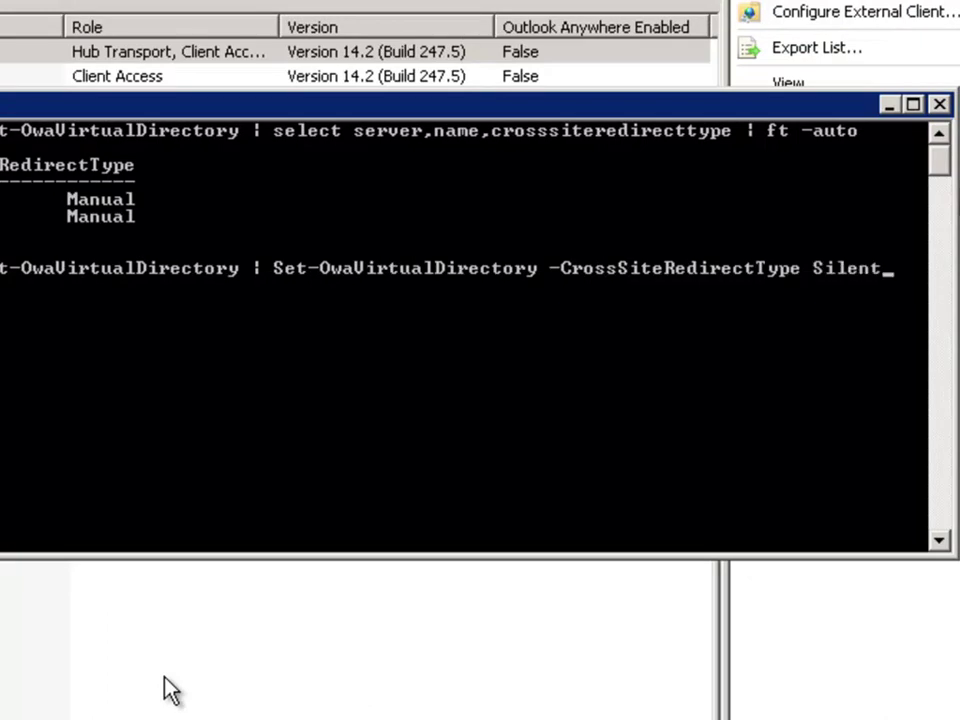
{"action": "key", "text": "Return"}
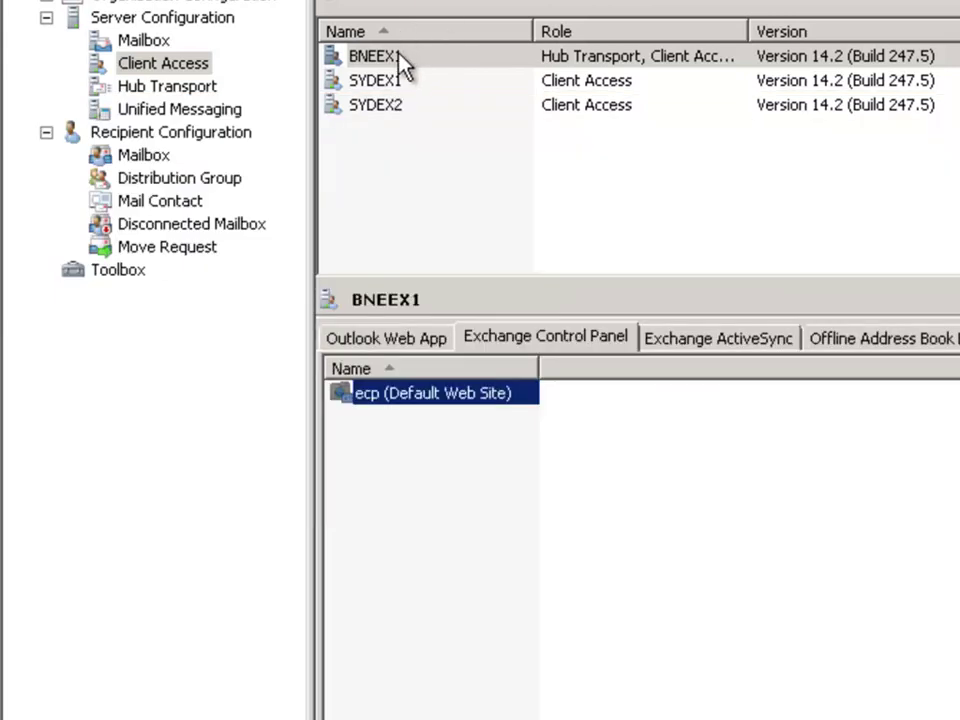
{"action": "left_click", "coordinate": [397, 56]}
{"action": "left_click", "coordinate": [378, 342]}
{"action": "right_click", "coordinate": [377, 398]}
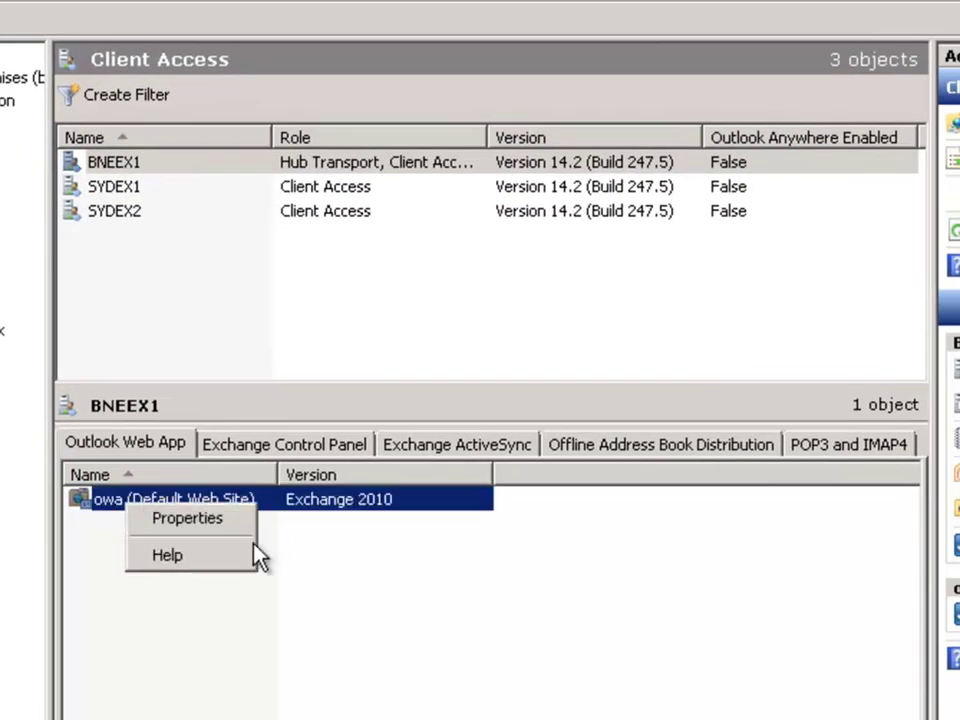
{"action": "left_click", "coordinate": [190, 520]}
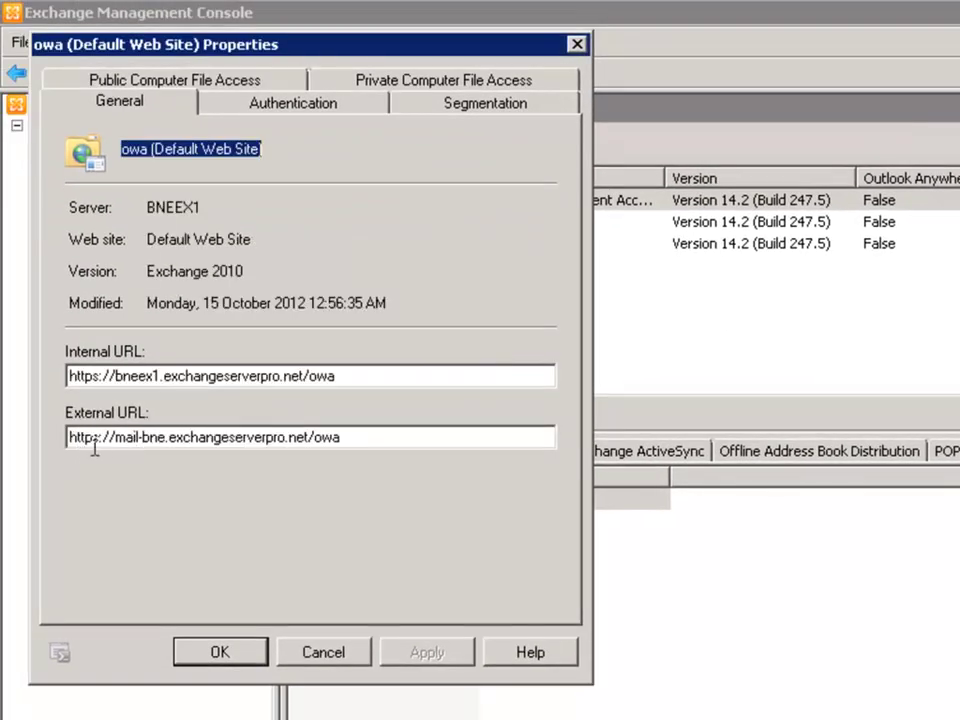
{"action": "left_click", "coordinate": [94, 444]}
{"action": "left_click", "coordinate": [354, 439]}
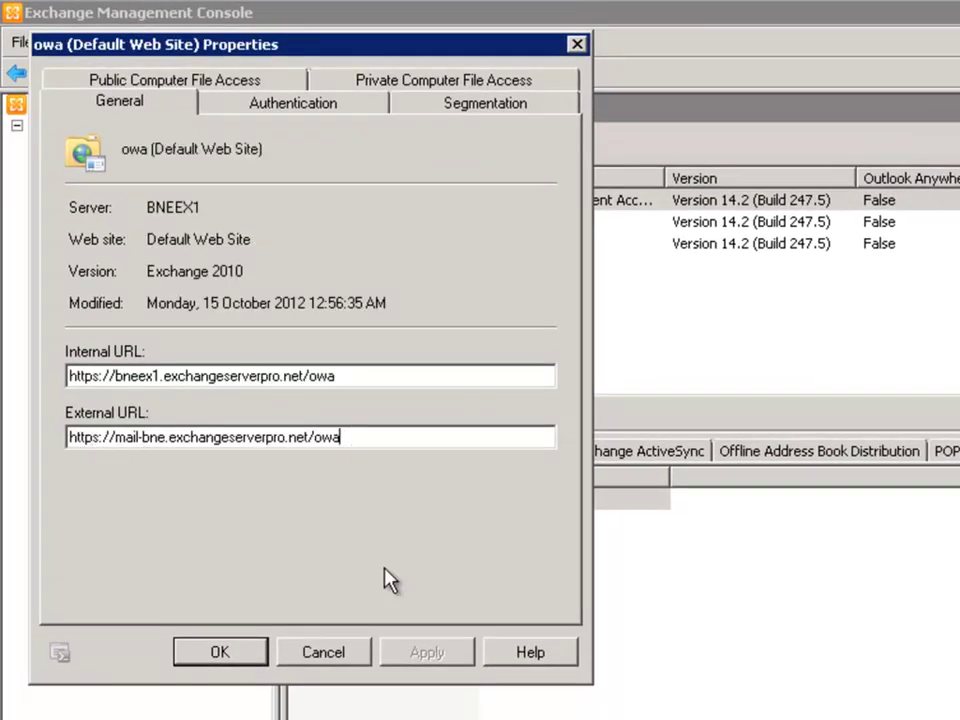
{"action": "left_click", "coordinate": [317, 655]}
{"action": "left_click", "coordinate": [349, 662]}
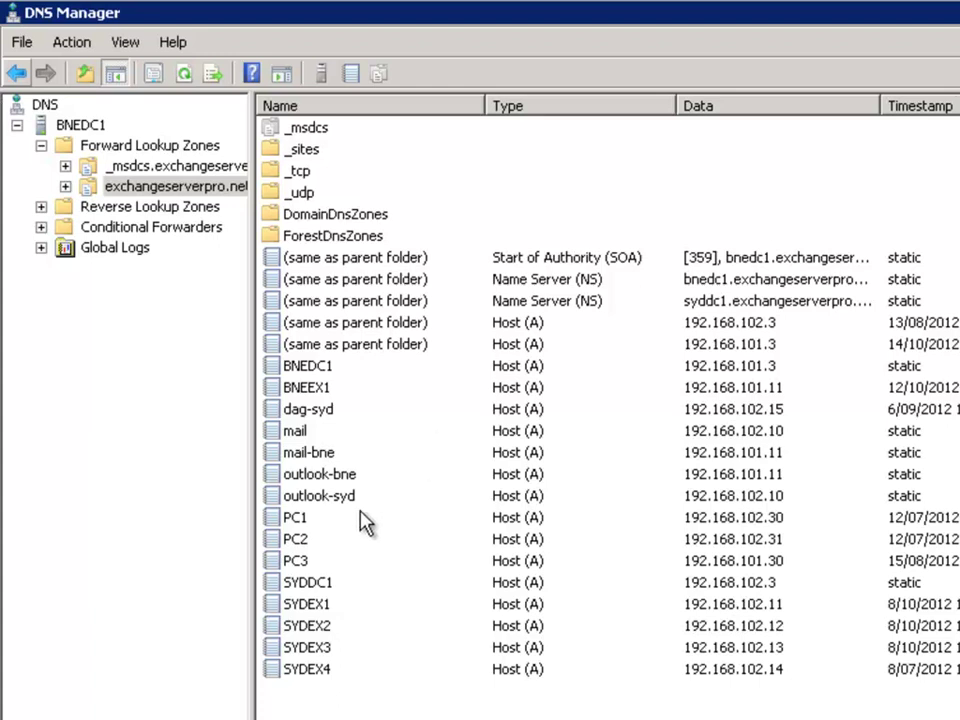
Step: Check the IP addresses of the outlook-bne and mail-bne host records in exchangeserverpro.net
{"action": "left_click", "coordinate": [331, 477]}
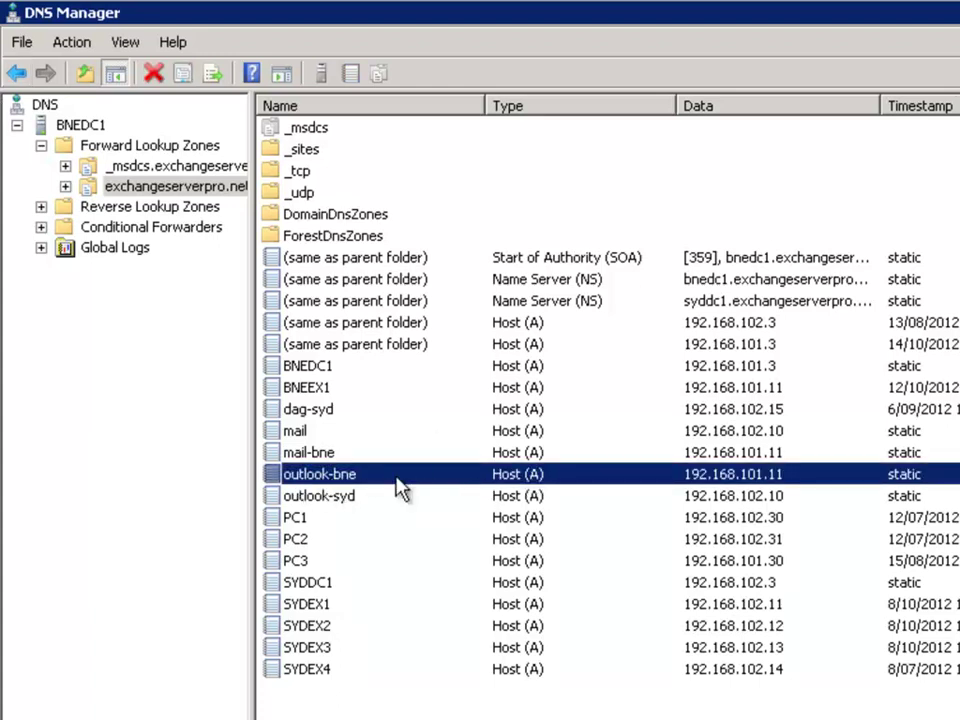
{"action": "left_click", "coordinate": [305, 455]}
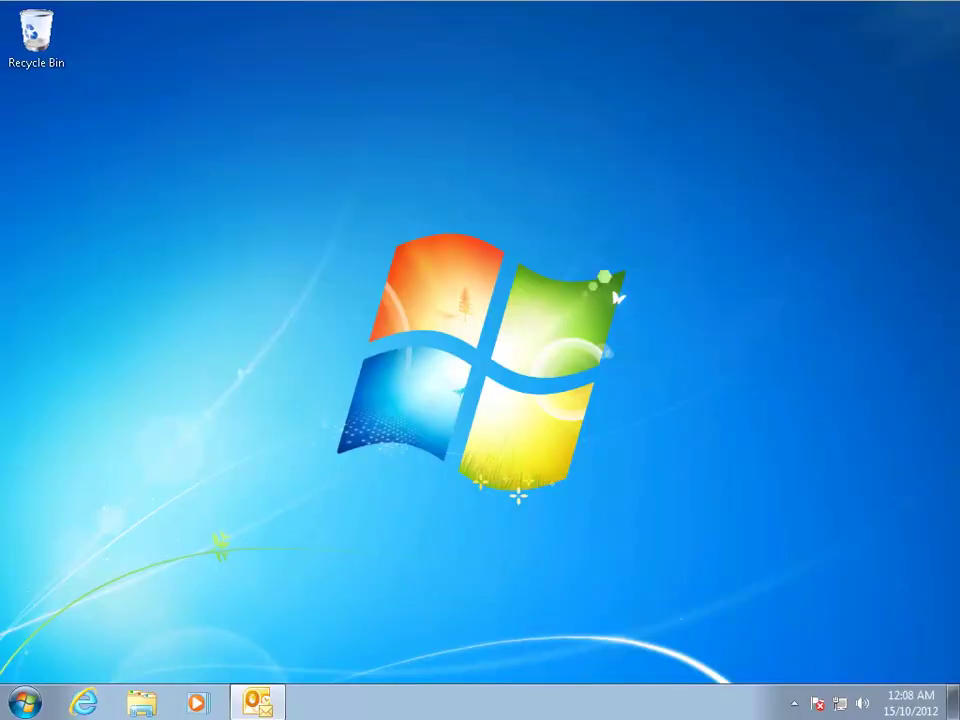
{"action": "left_click", "coordinate": [83, 703]}
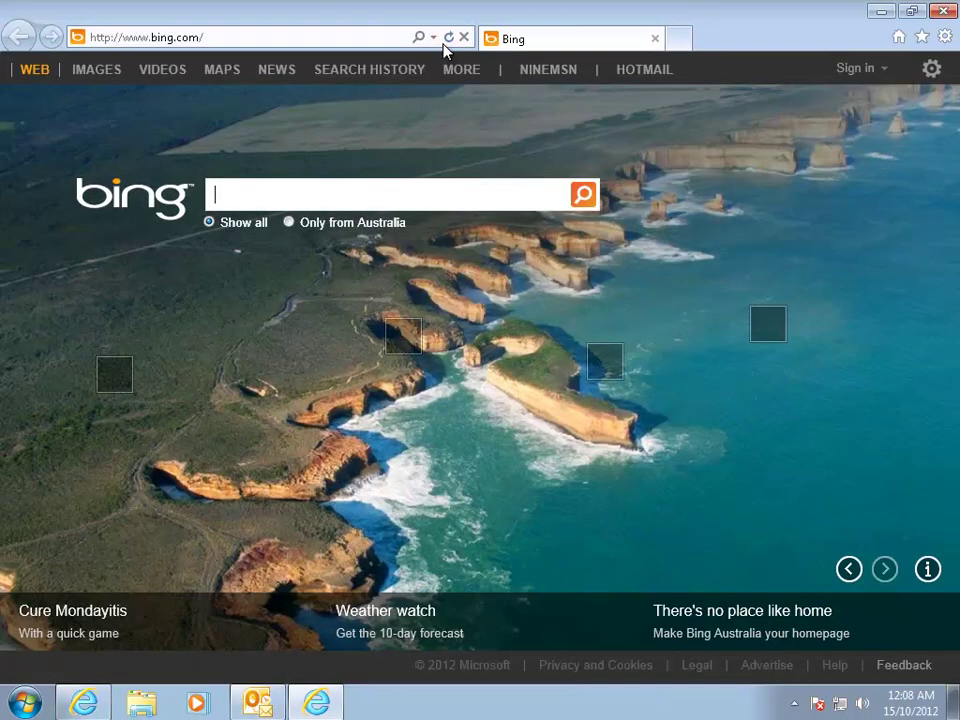
{"action": "left_click", "coordinate": [129, 37]}
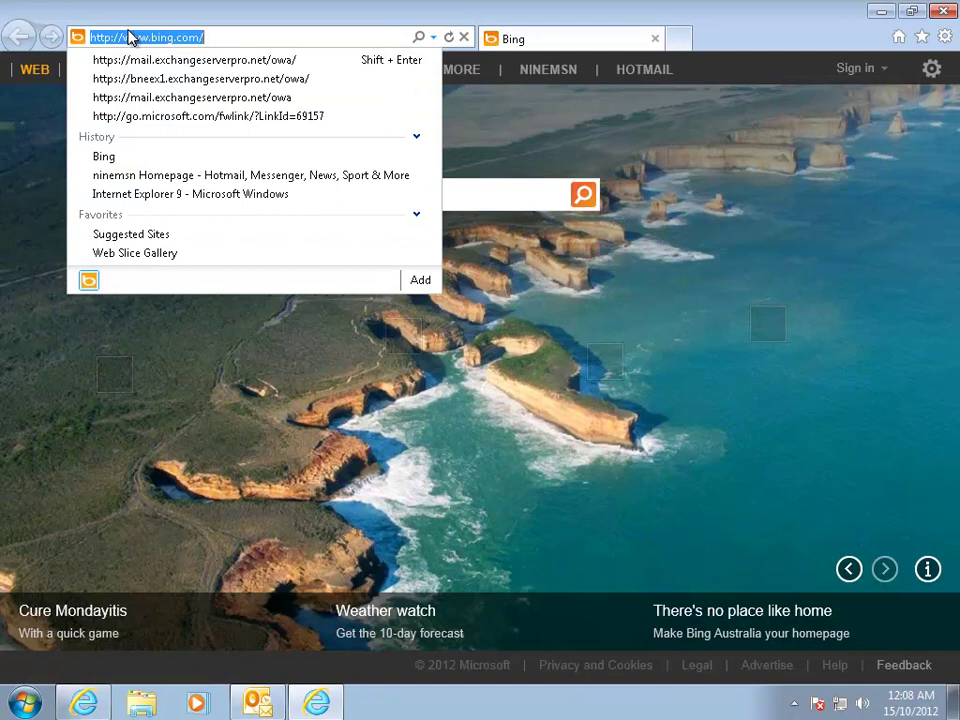
{"action": "left_click", "coordinate": [237, 62]}
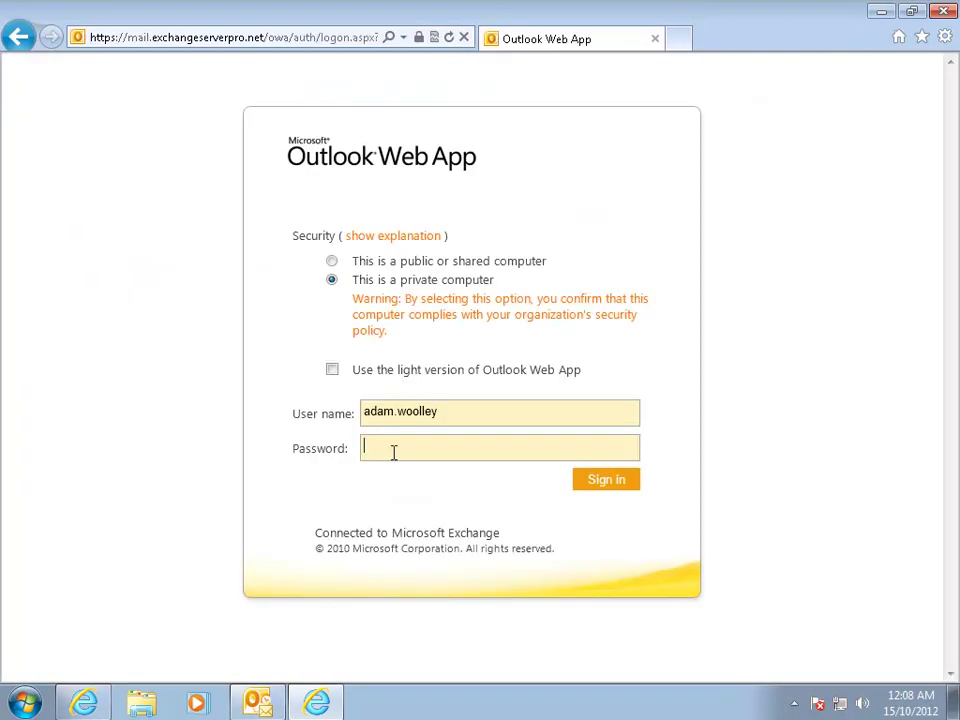
{"action": "type", "text": "***********"}
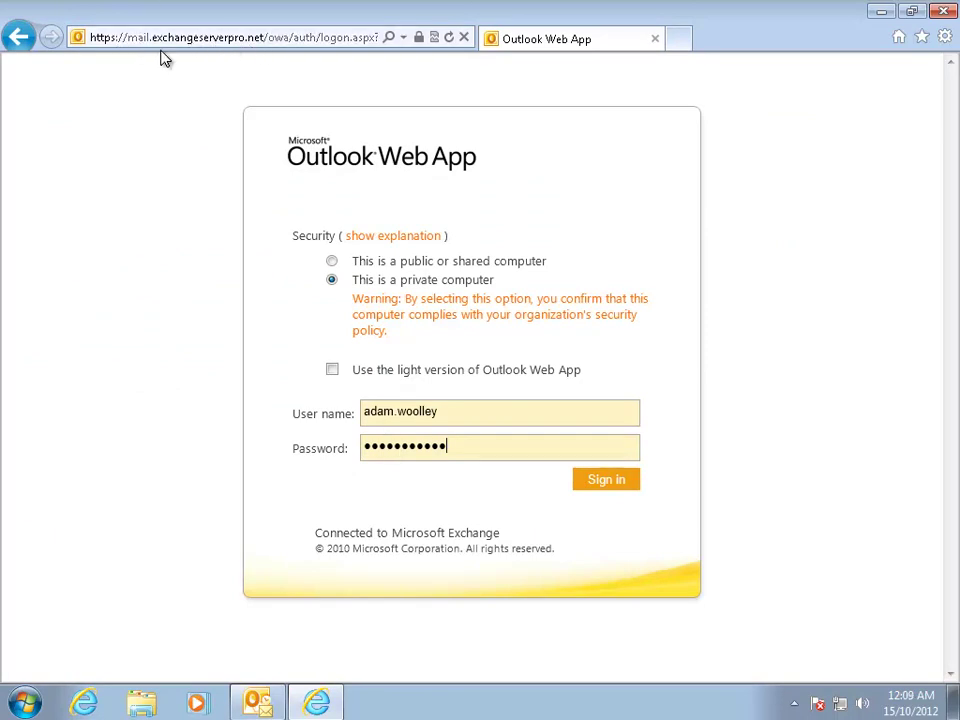
{"action": "left_click", "coordinate": [606, 482]}
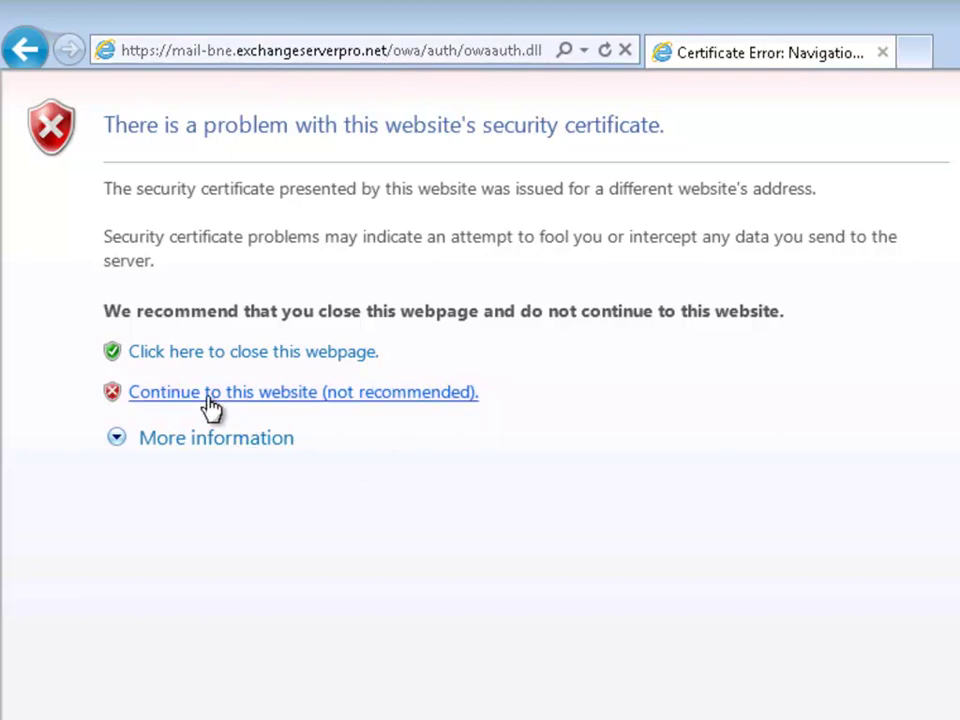
Step: Continue past the certificate error to open the Inbox at mail-bne
{"action": "left_click", "coordinate": [270, 408]}
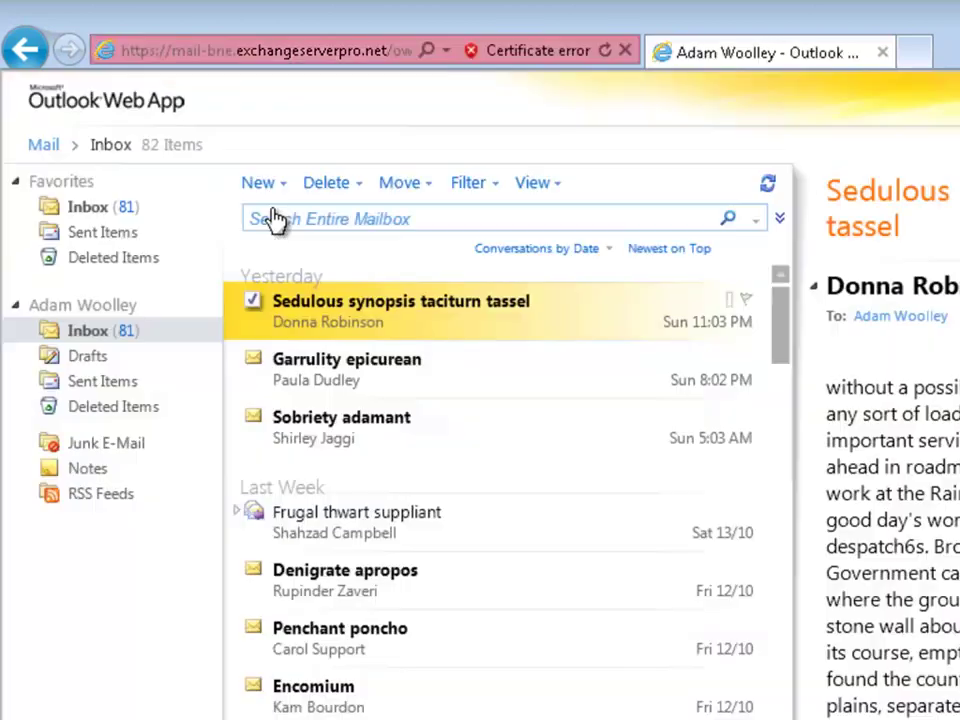